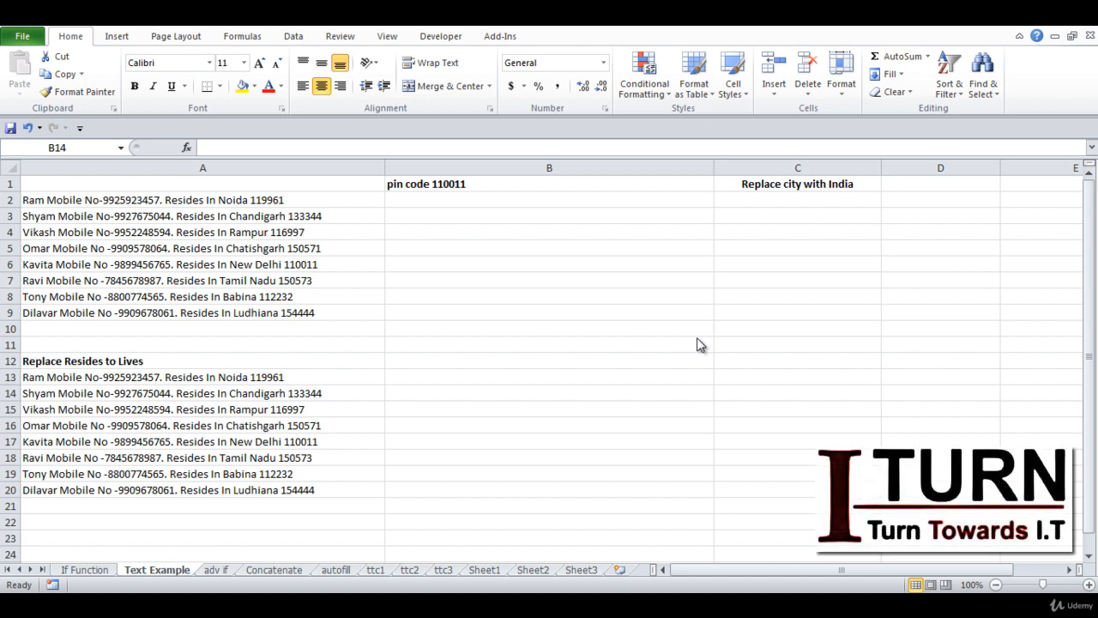
Insert 'Resides ' before Noida in cell A2 so the word Resides appears twice
click(224, 203)
double_click(221, 202)
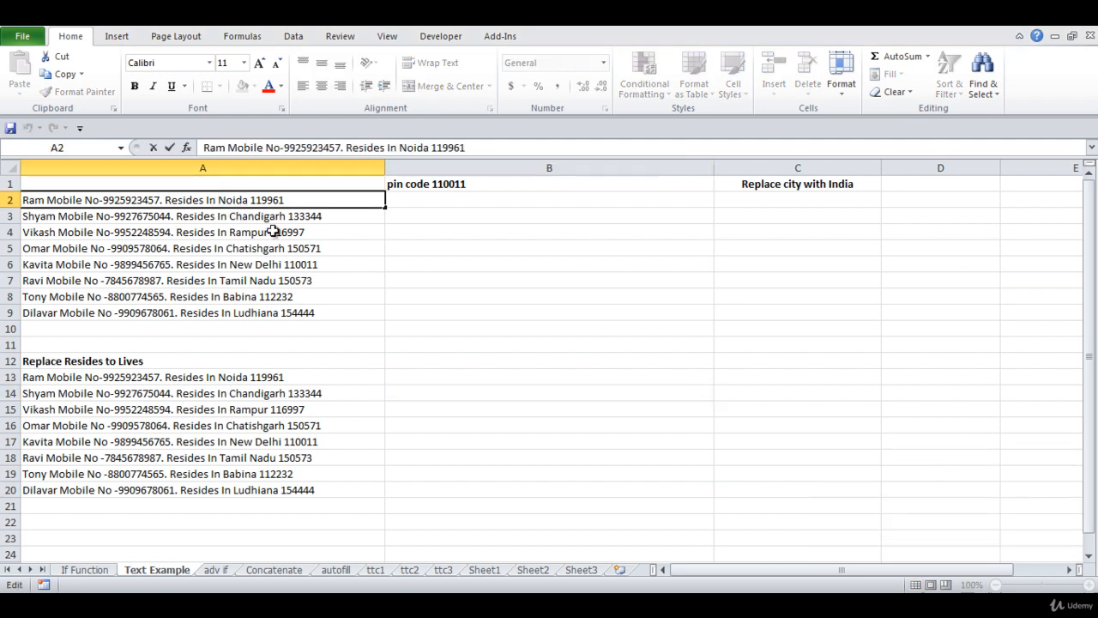
key(Caps_Lock)
text(R)
key(Caps_Lock)
text(eside)
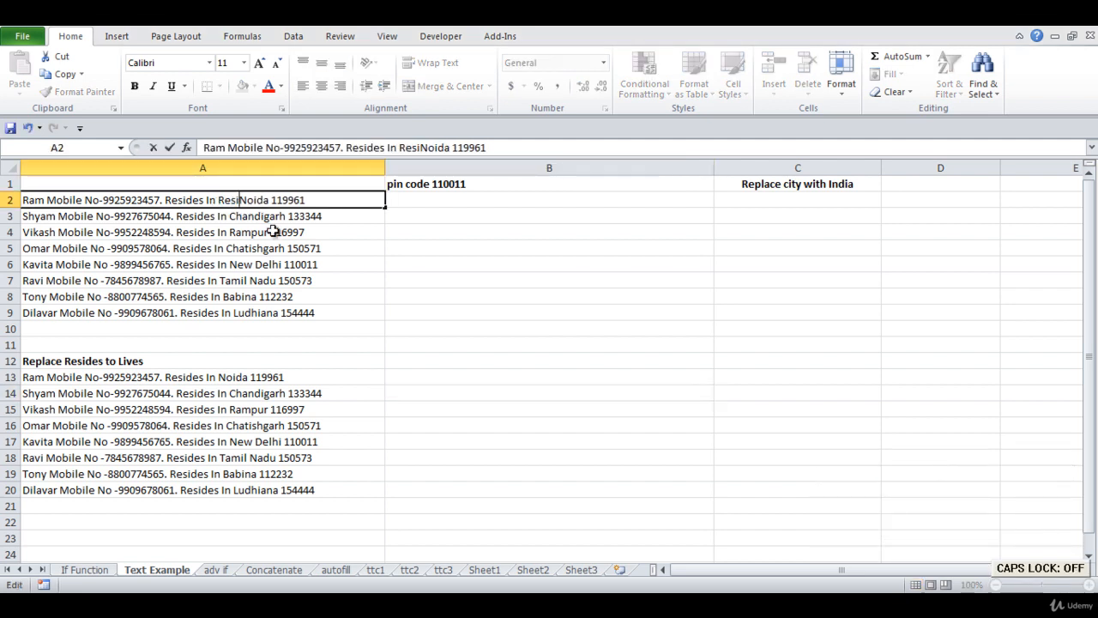
text(s)
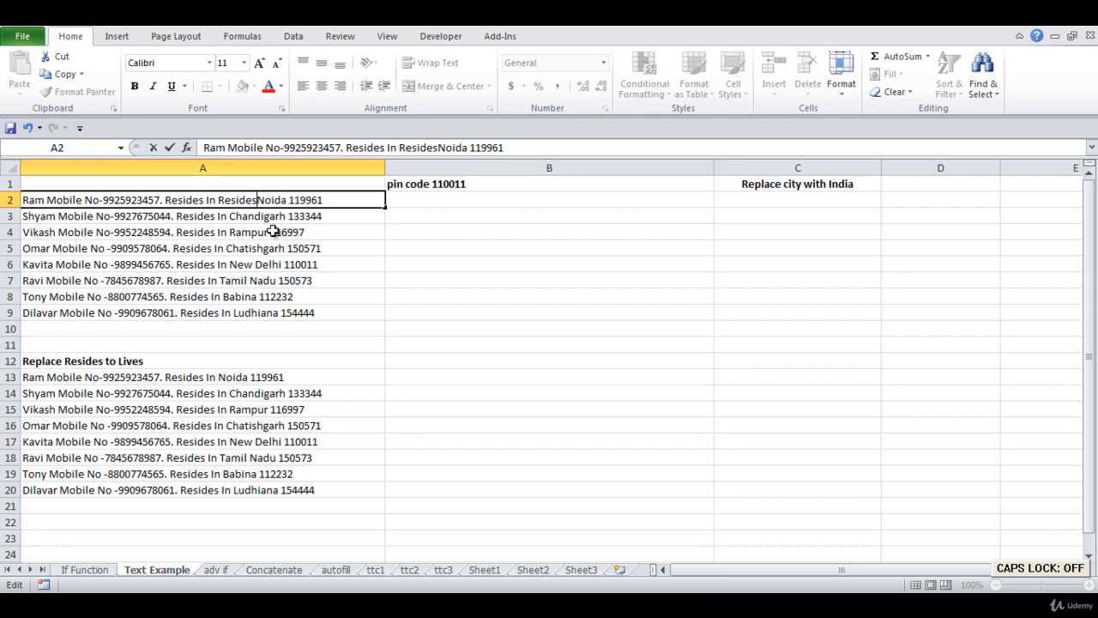
key(Return)
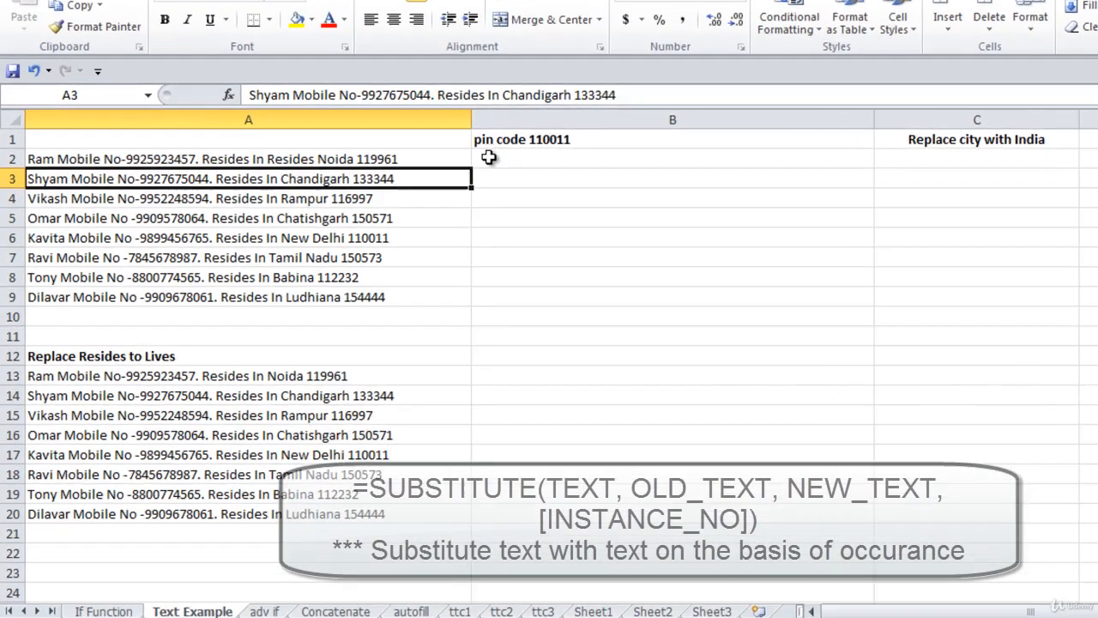
Enter =SUBSTITUTE(A2,"Resides","Lives") in B2 to replace every Resides with Lives
click(400, 199)
text(=subst)
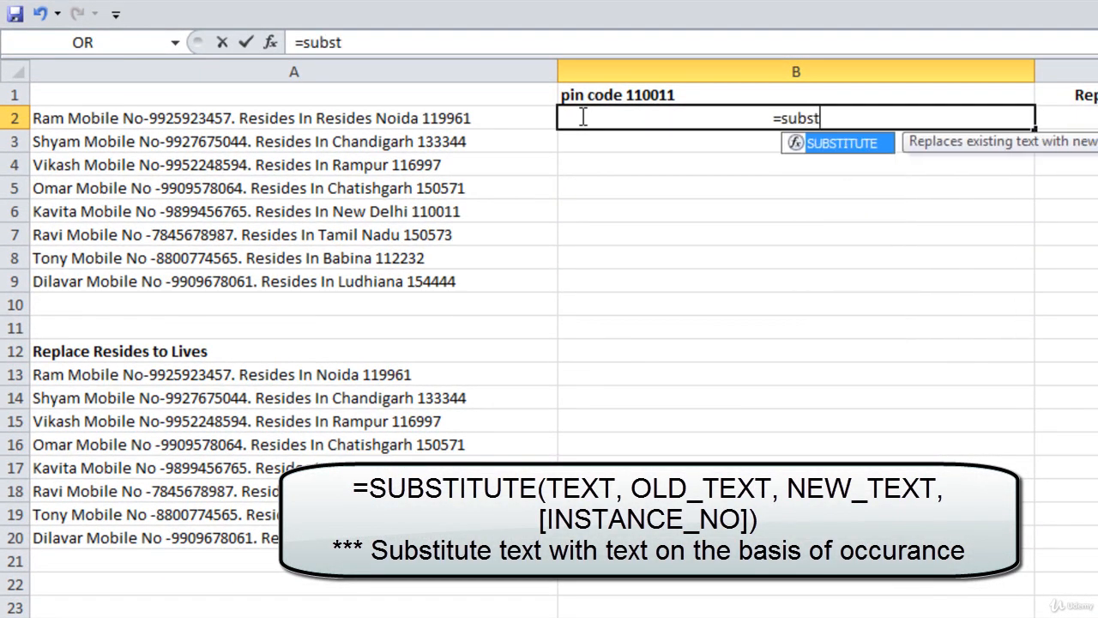
key(Tab)
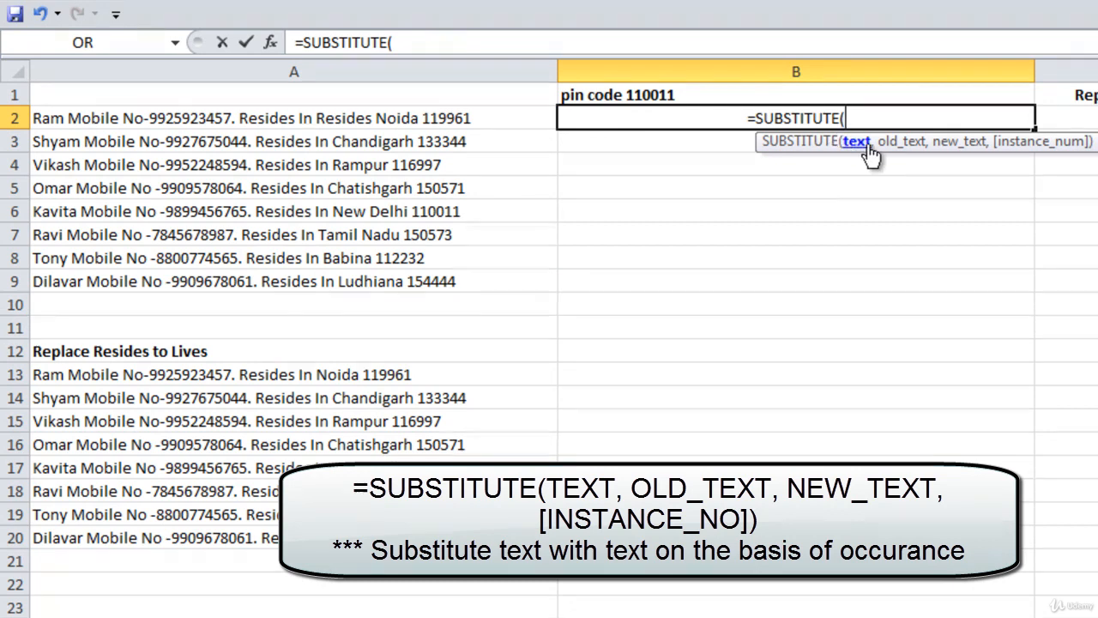
click(403, 122)
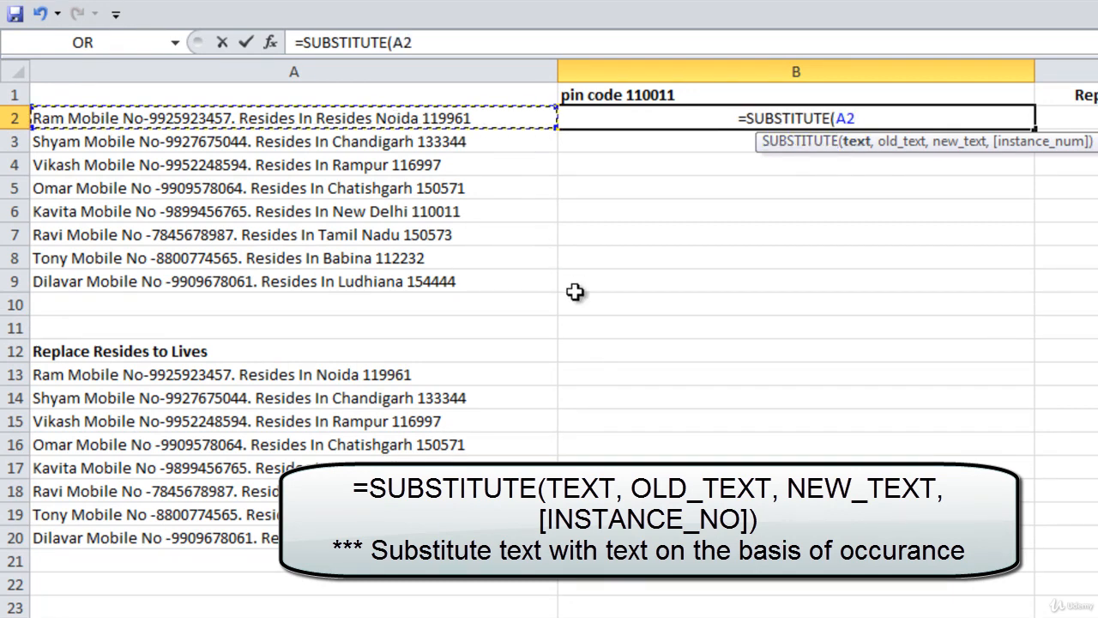
text(,)
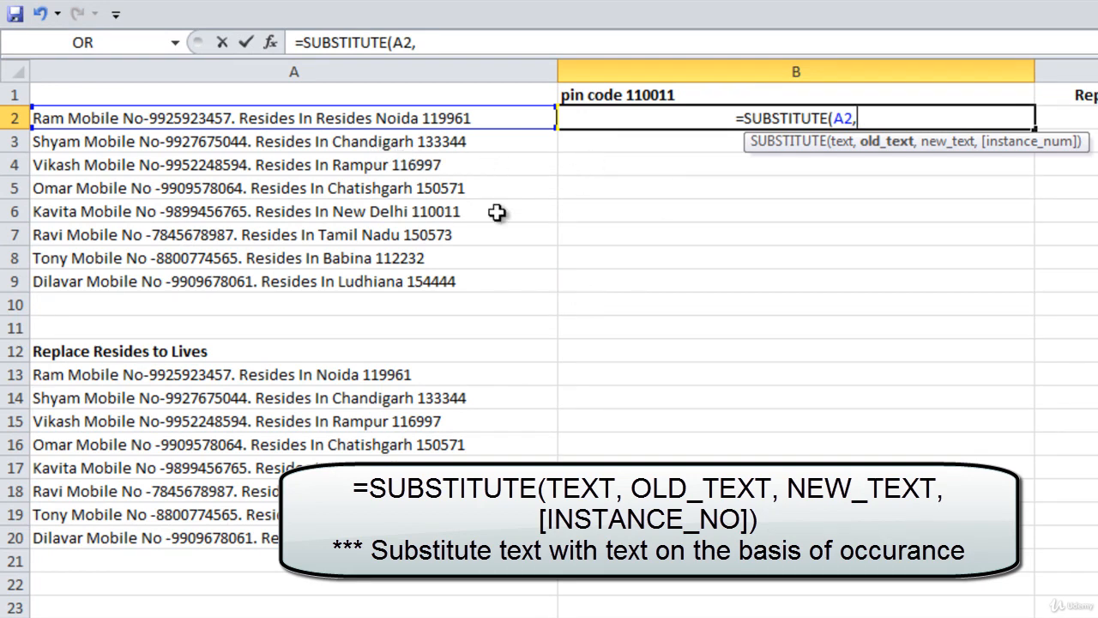
text("Res)
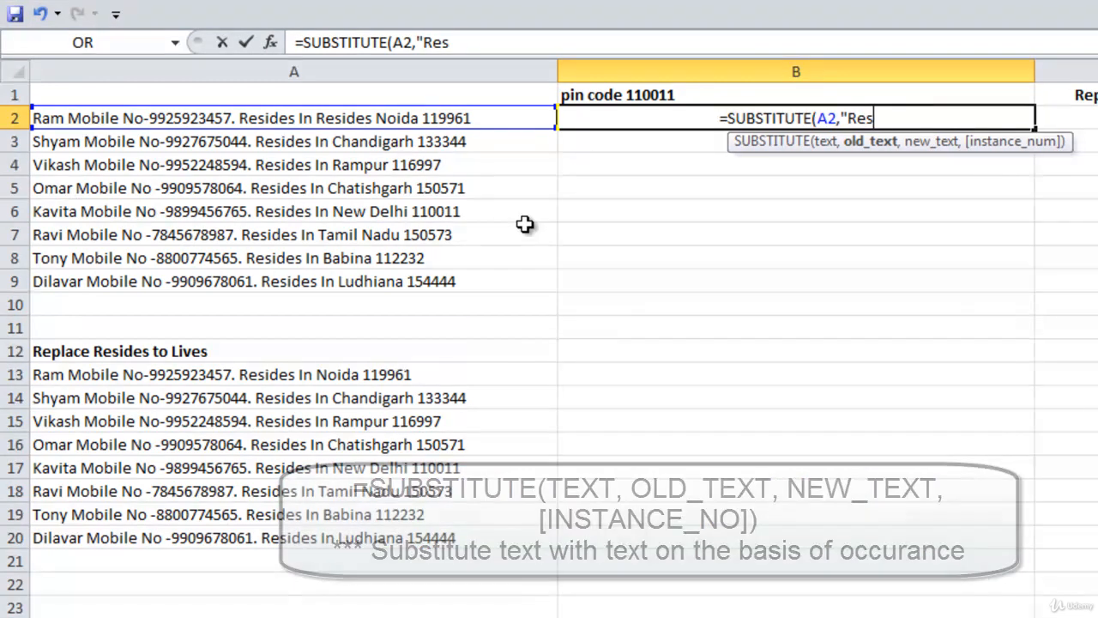
text(ides",)
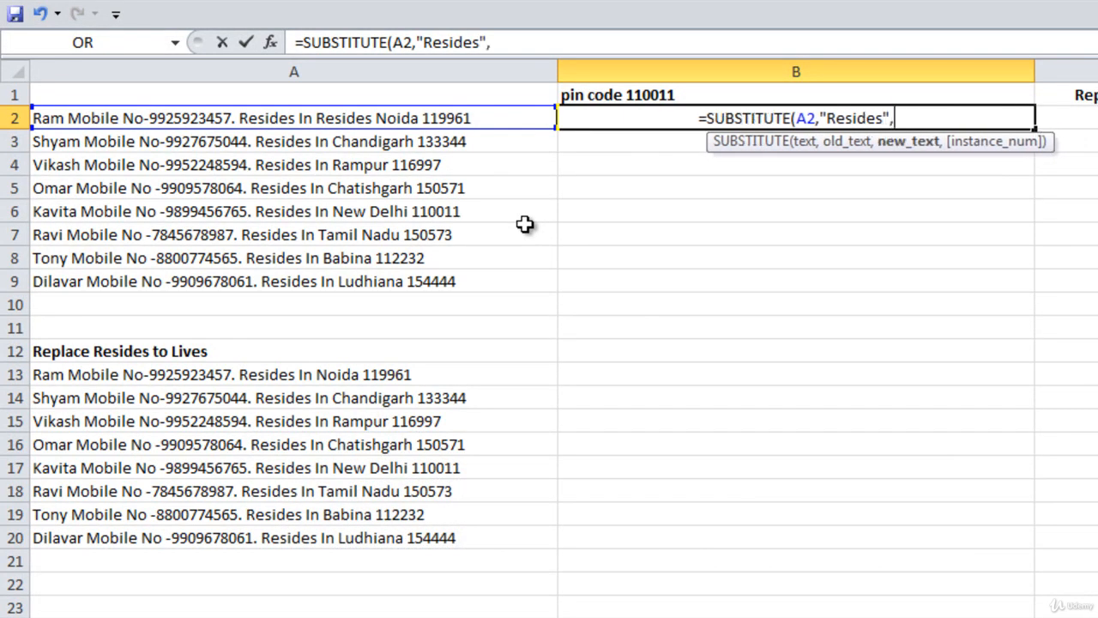
text(")
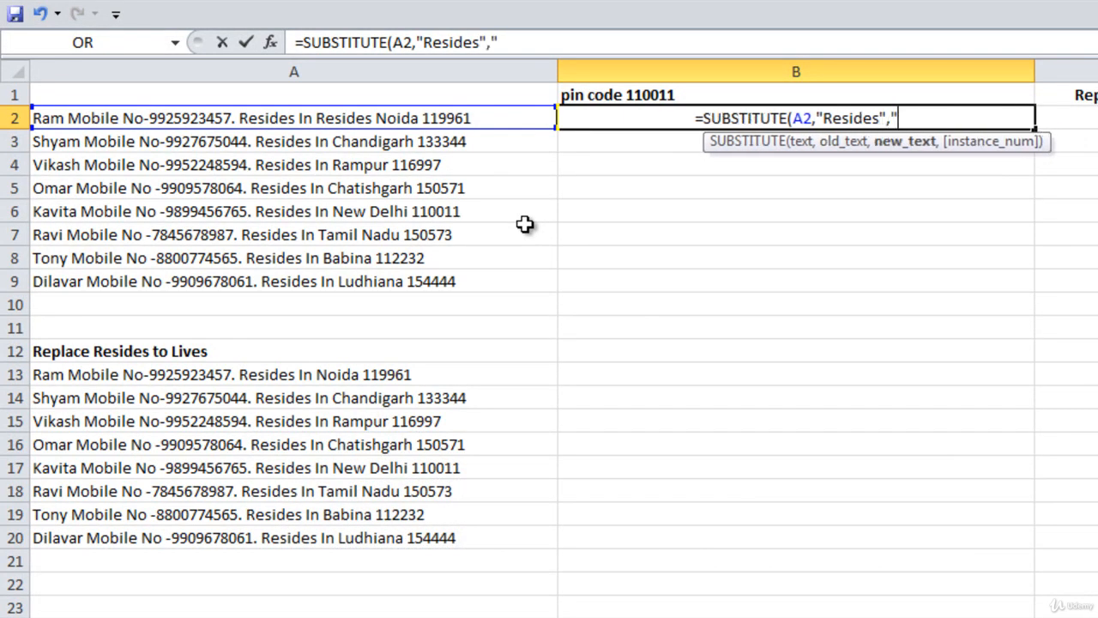
text(Lives)
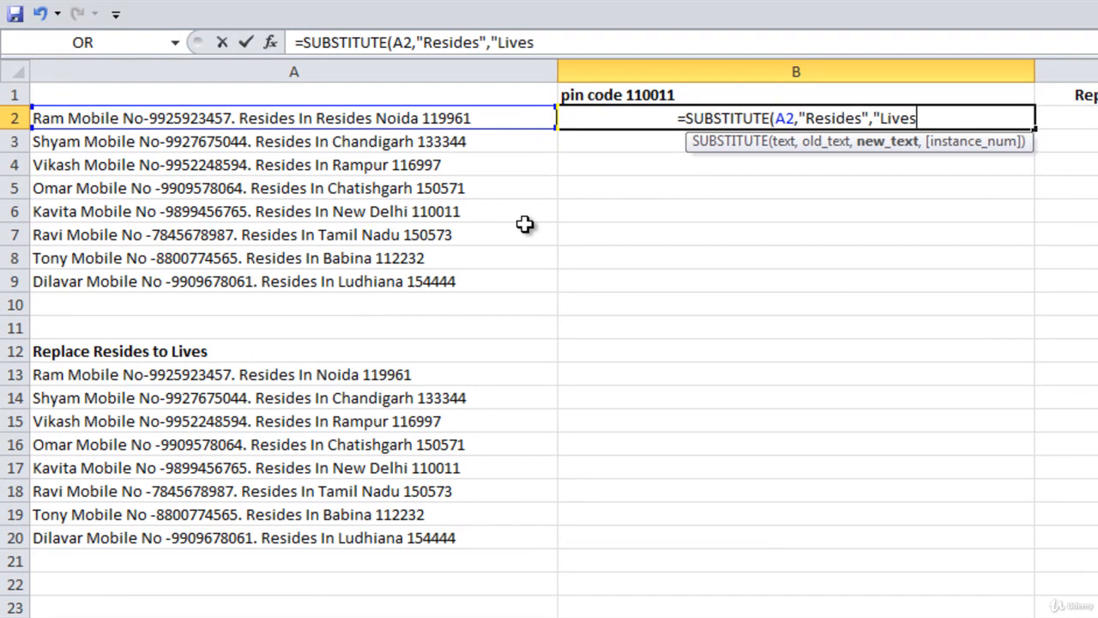
text(")
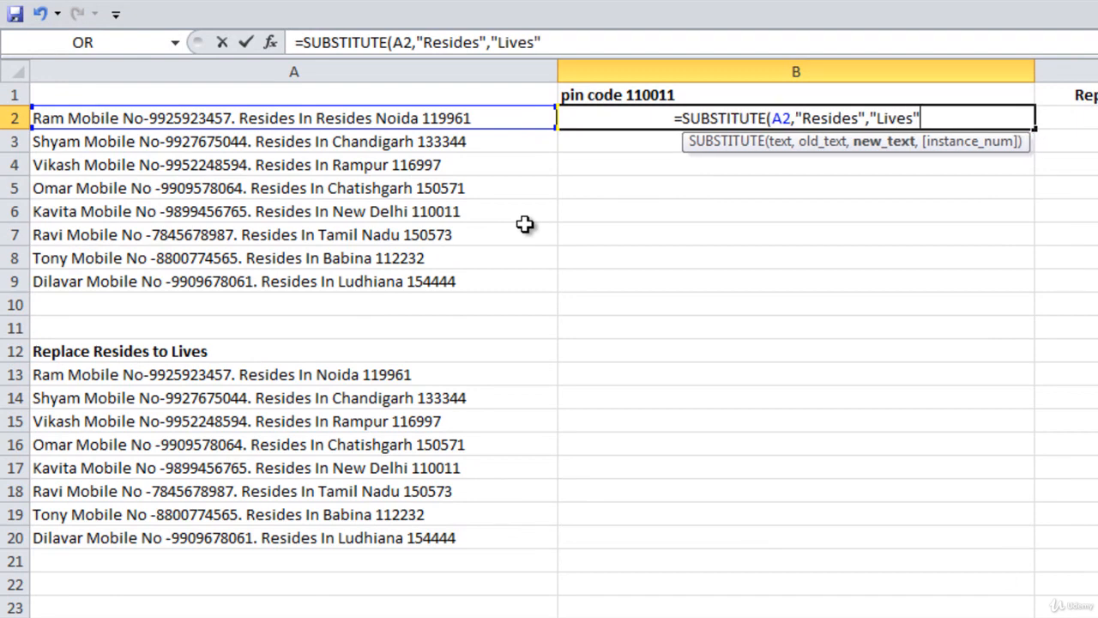
text())
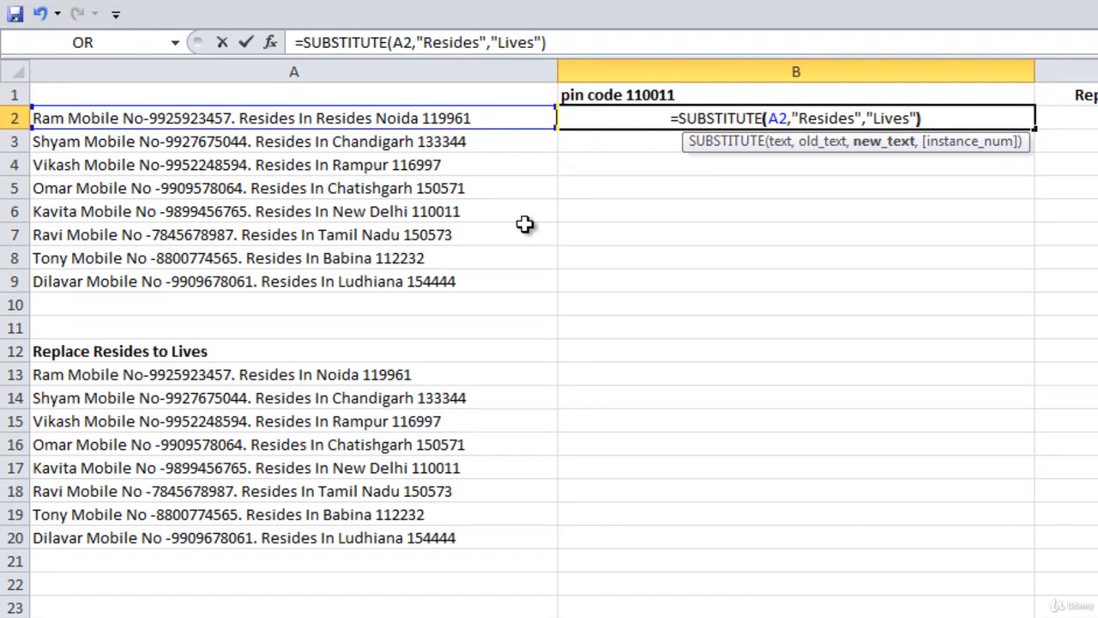
key(Return)
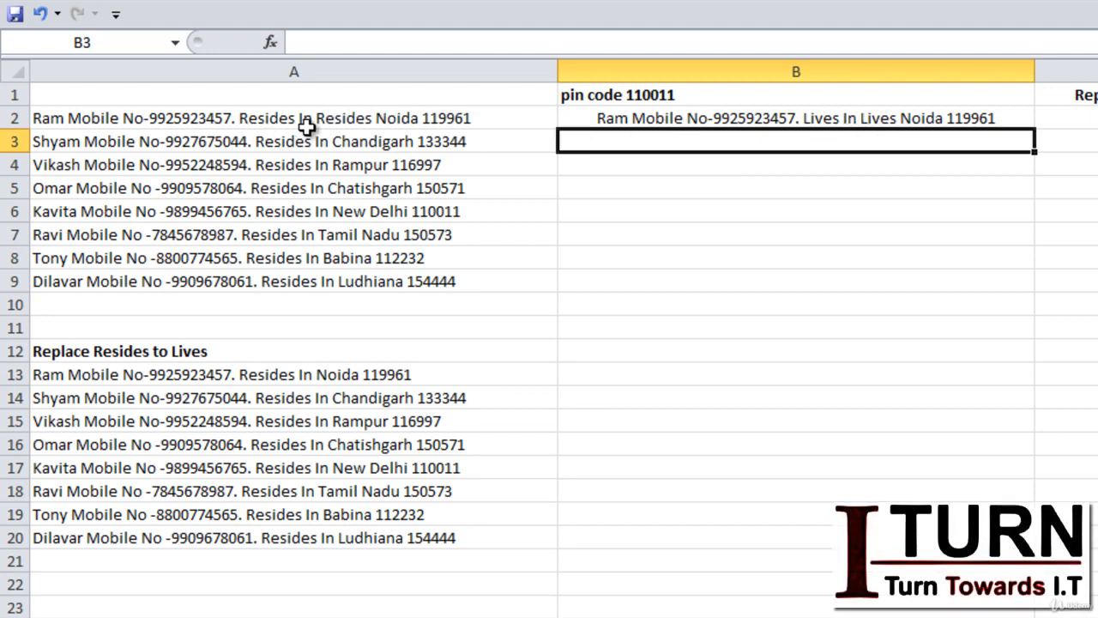
Add instance number 1 to the B2 formula so only the first Resides becomes Lives
click(860, 117)
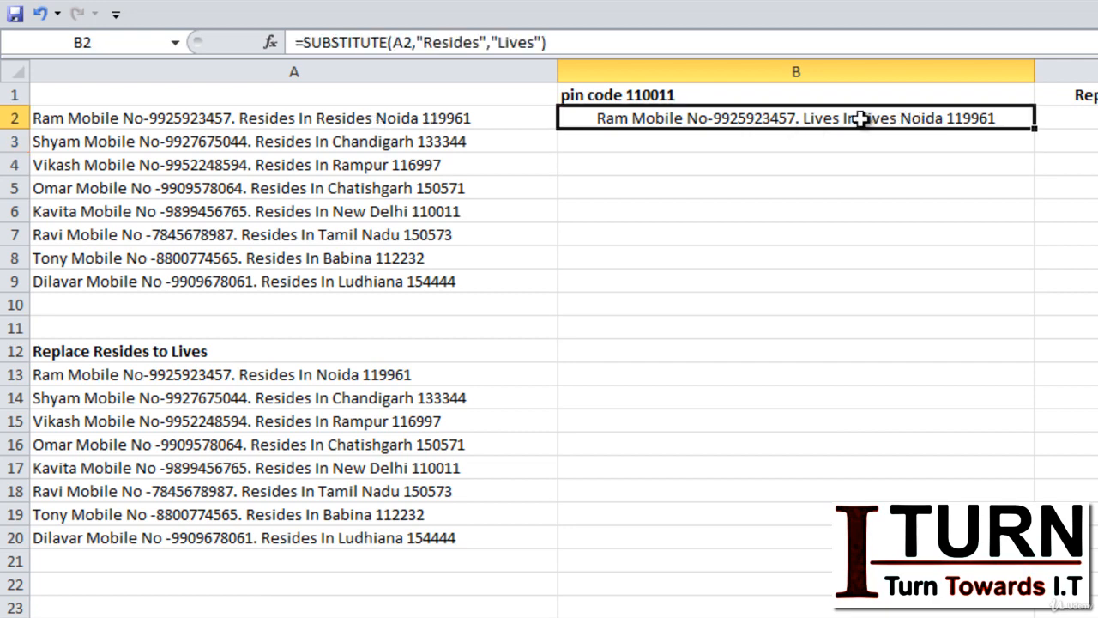
click(547, 43)
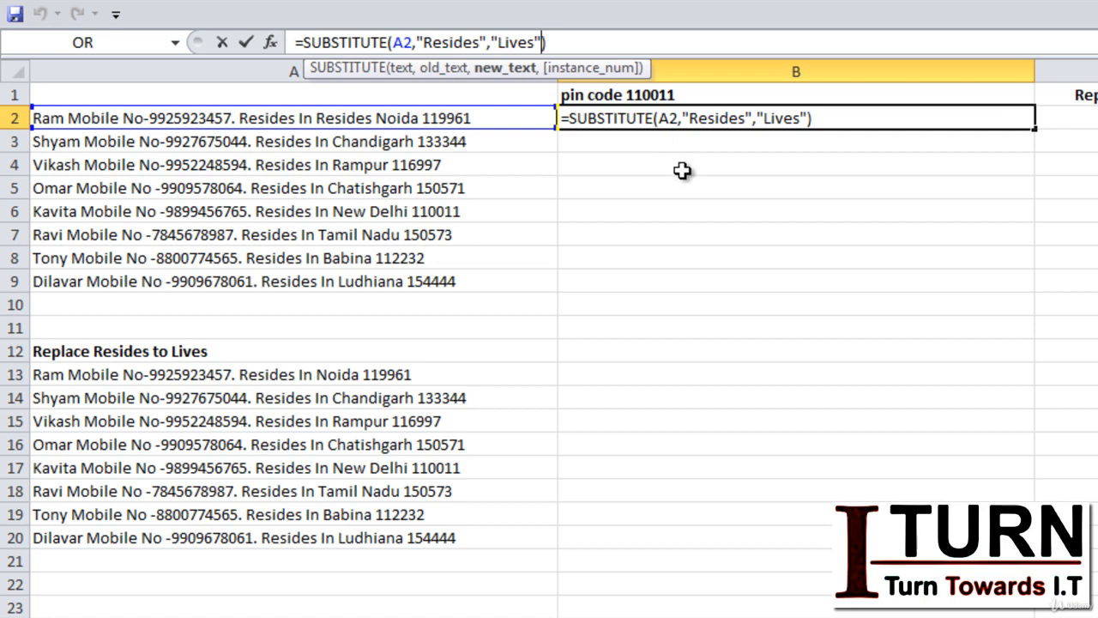
text(,)
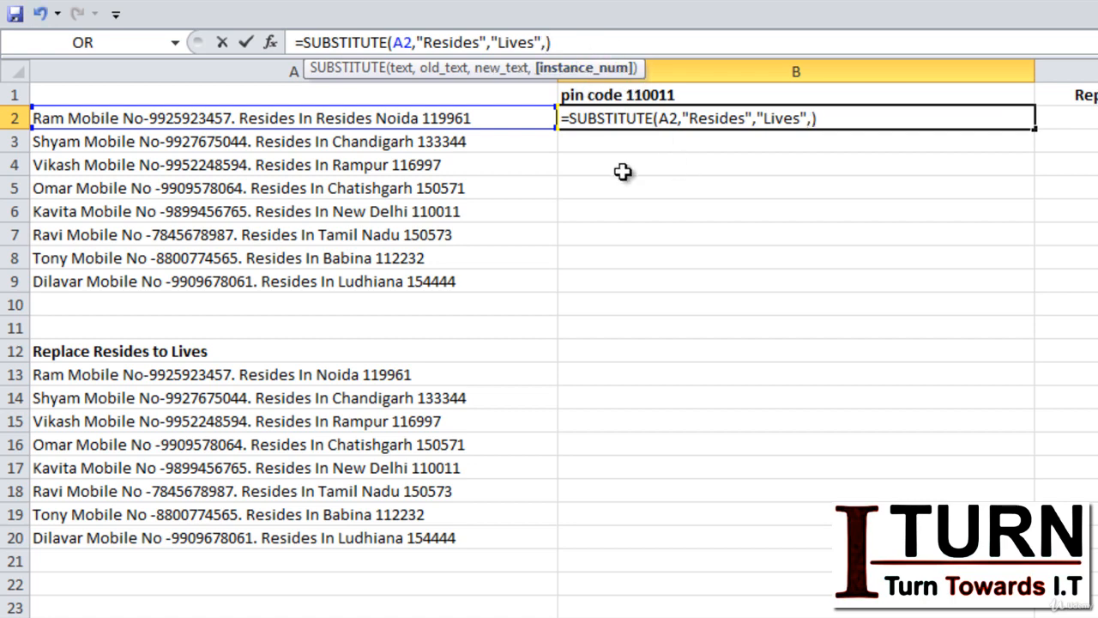
text(1)
key(Return)
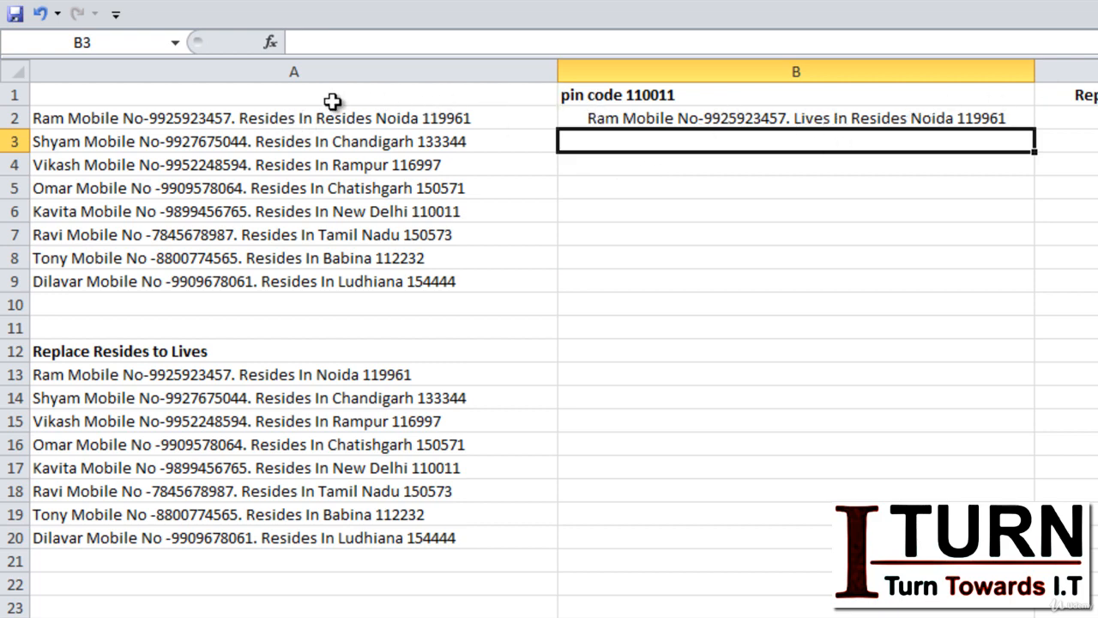
click(865, 120)
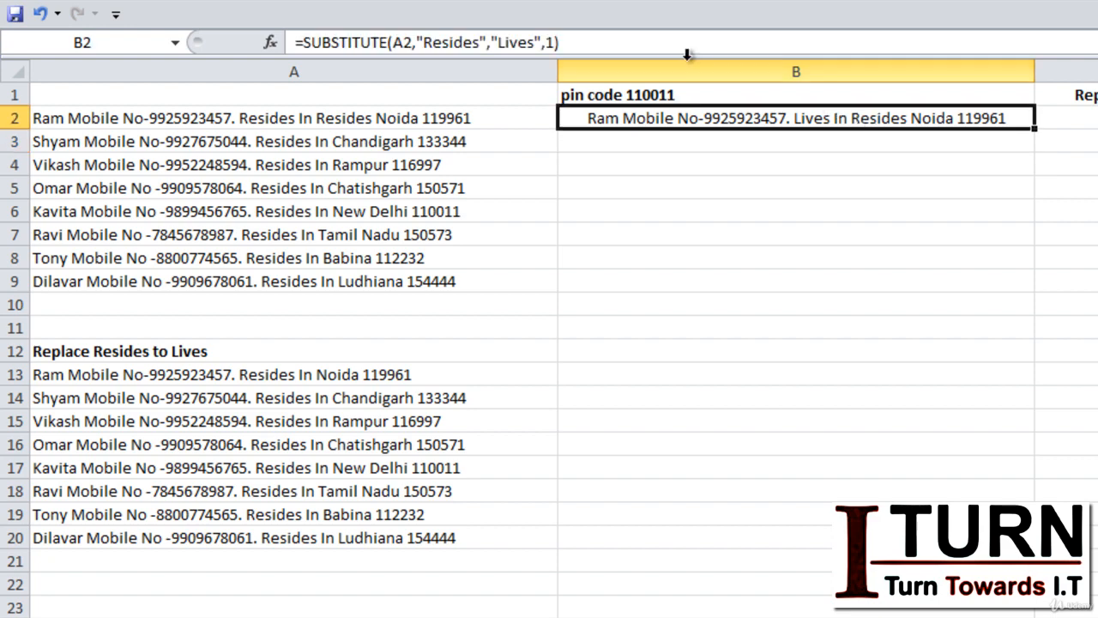
Change the B2 formula's instance number from 1 to 2, so only the second Resides becomes Lives
click(550, 42)
key(BackSpace)
text(2)
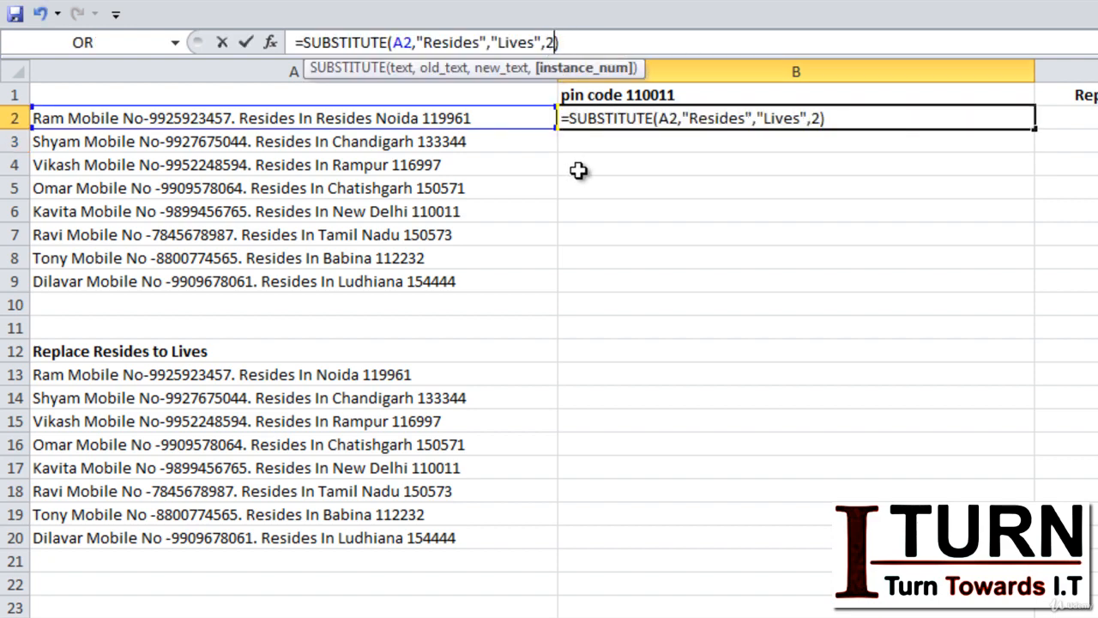
key(Return)
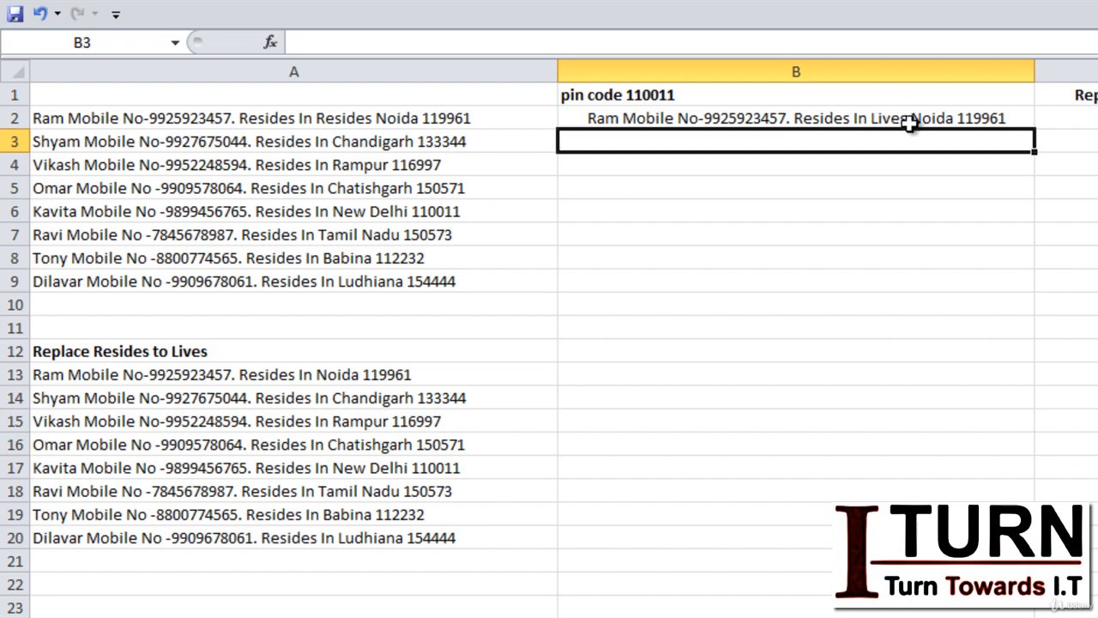
click(825, 121)
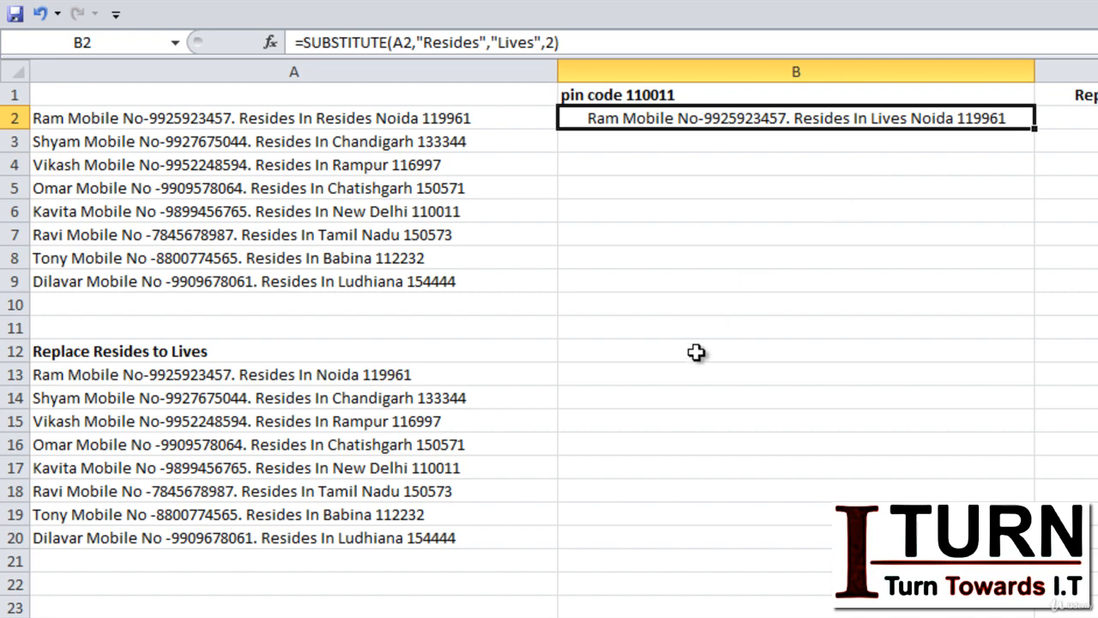
Enter a three-part sample name in B11, with each part on its own line using Alt+Enter
click(722, 331)
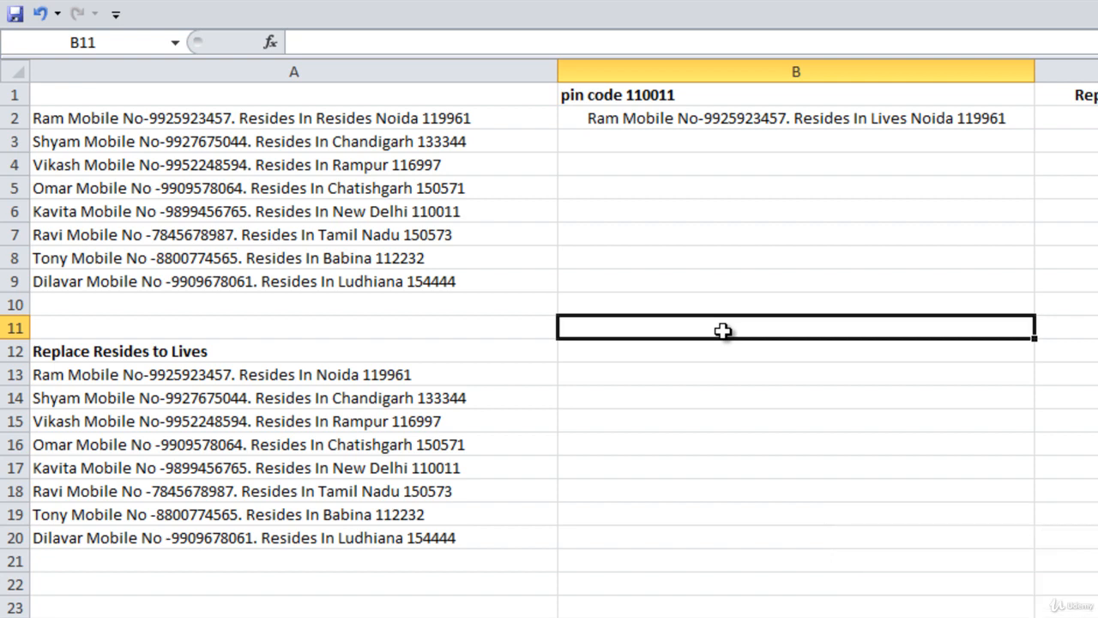
text(Ram)
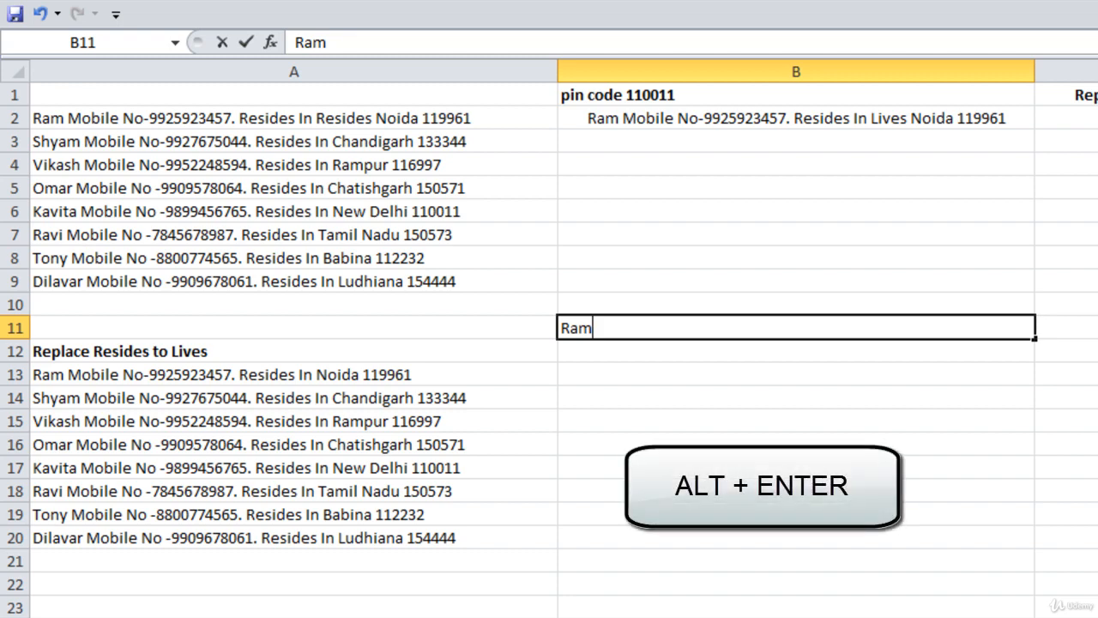
key(alt+Return)
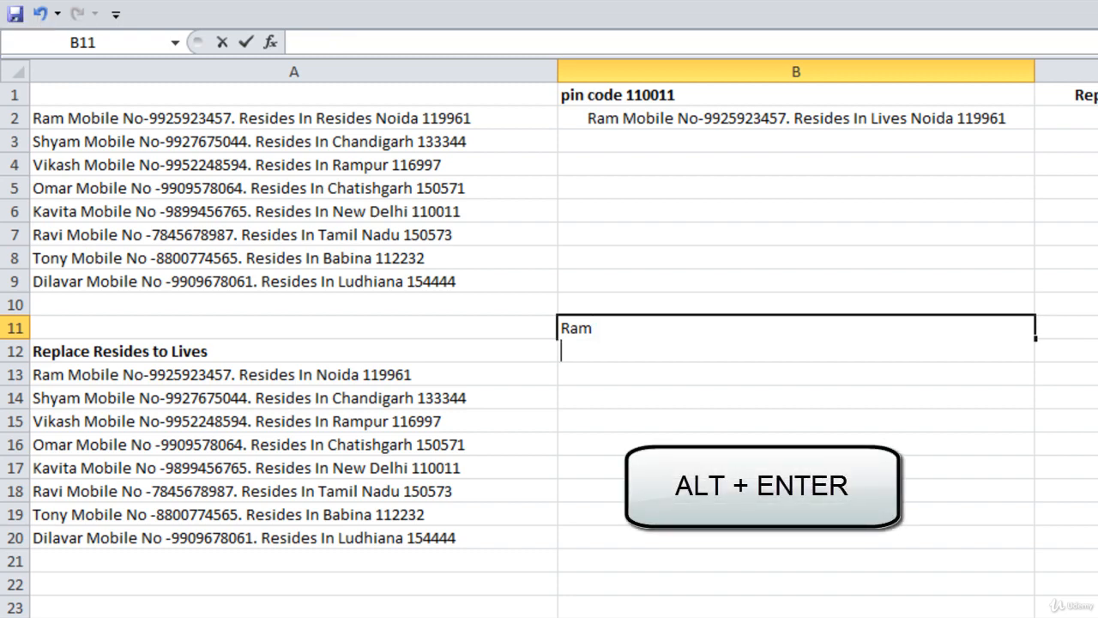
text(Kumar)
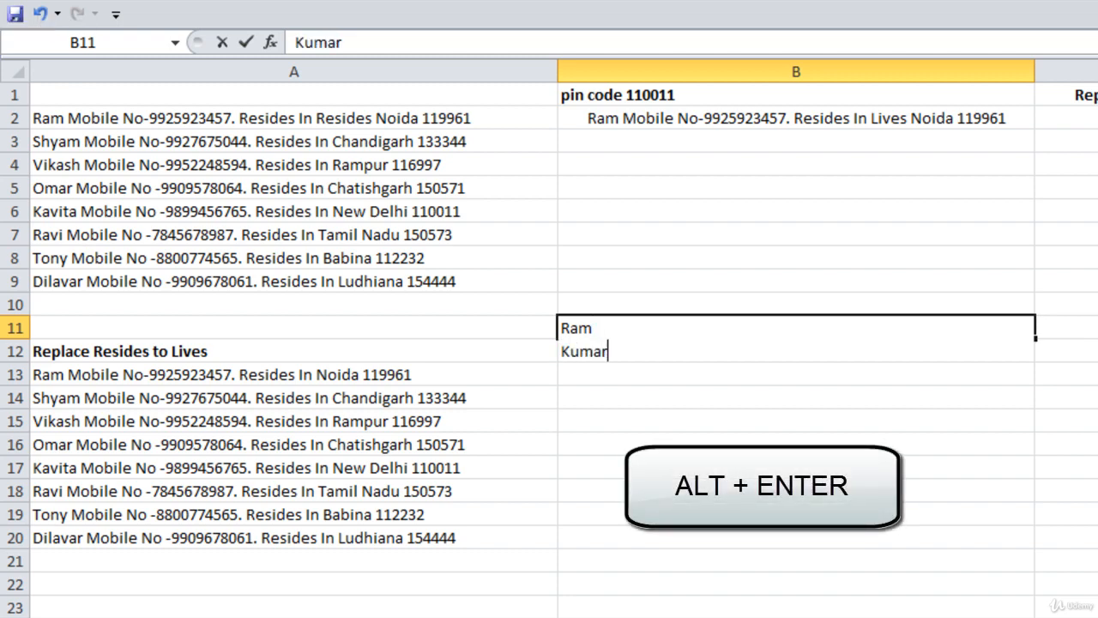
key(alt+Return)
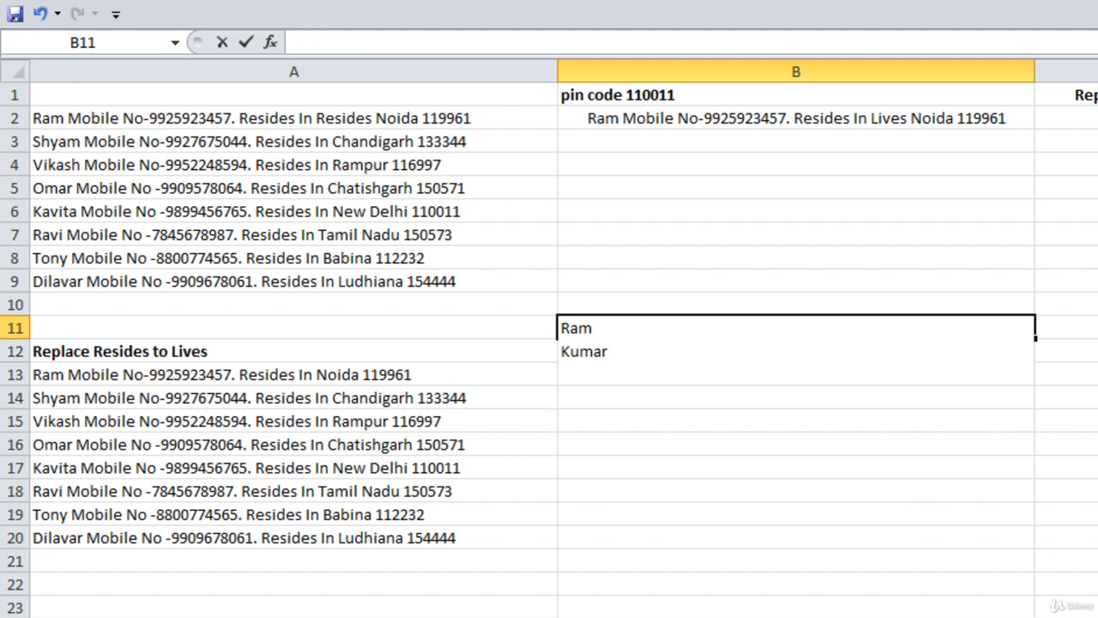
text(Sharma)
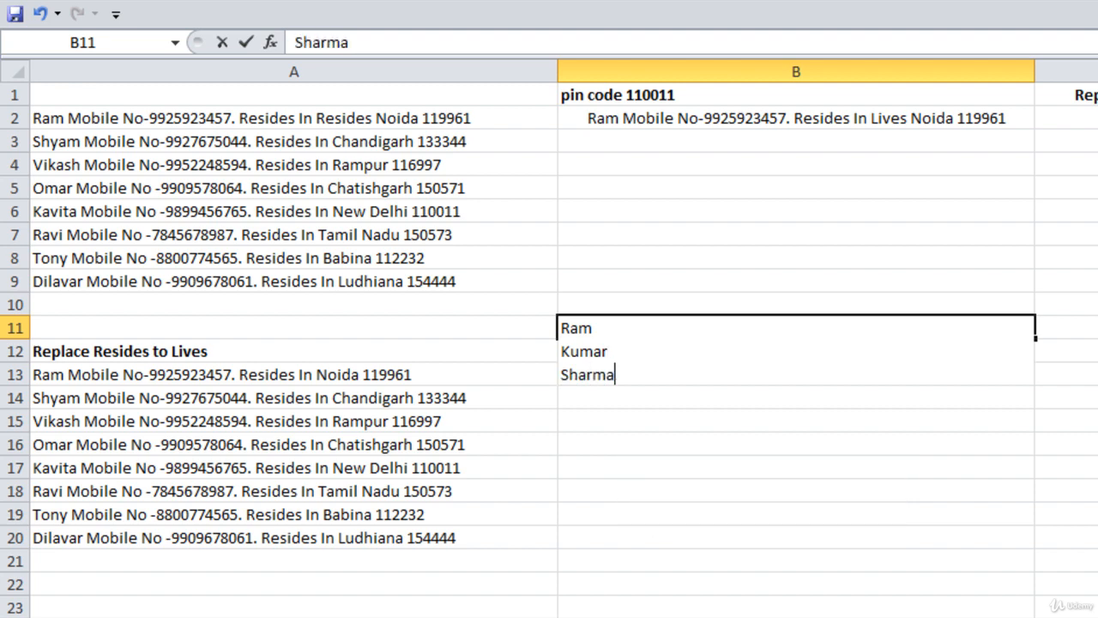
key(Return)
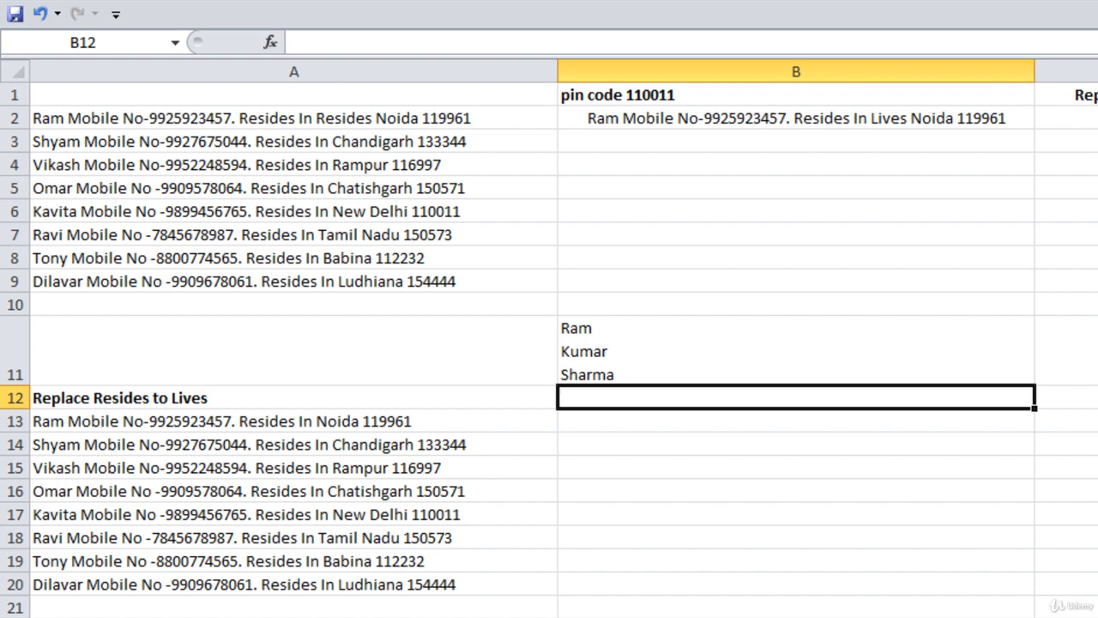
Enter a second three-part sample name in B12, again one part per line
text(Himanshu)
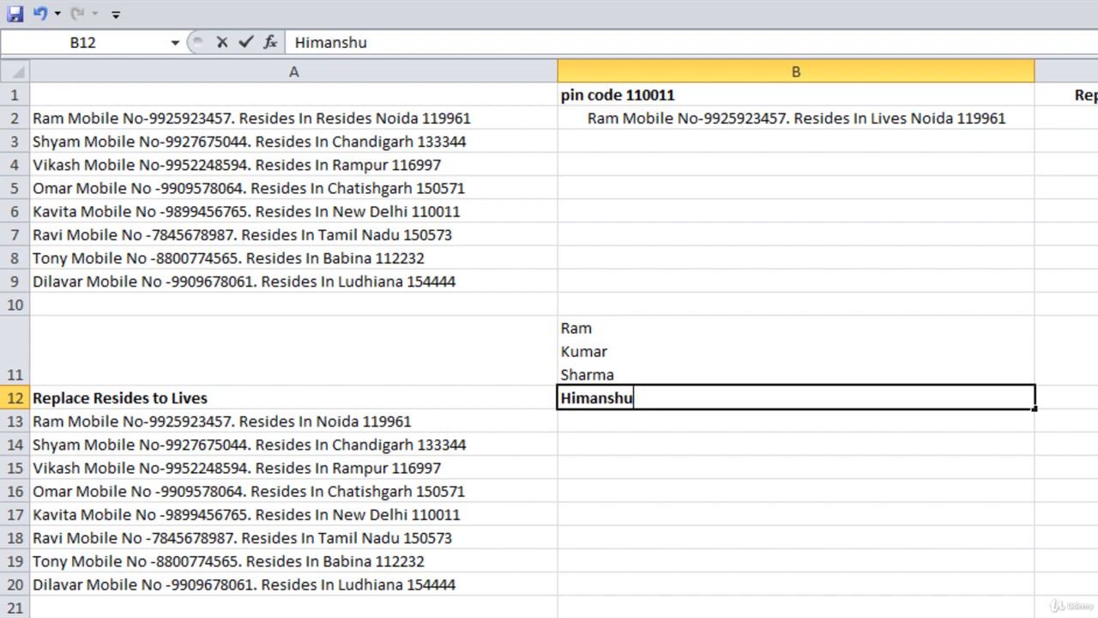
key(alt+Return)
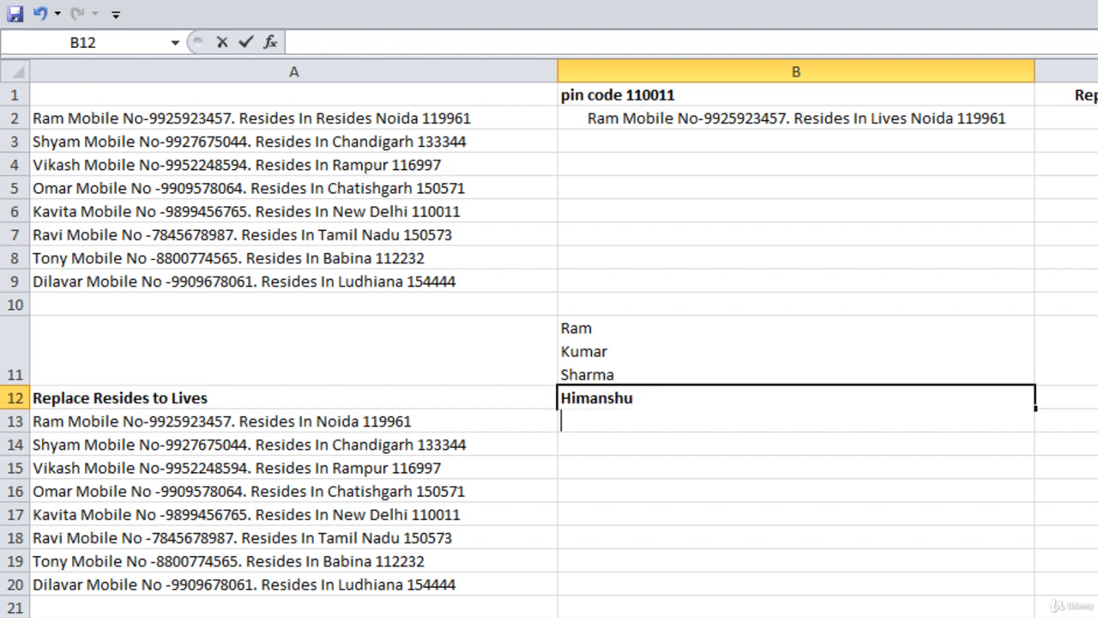
text(Kumar)
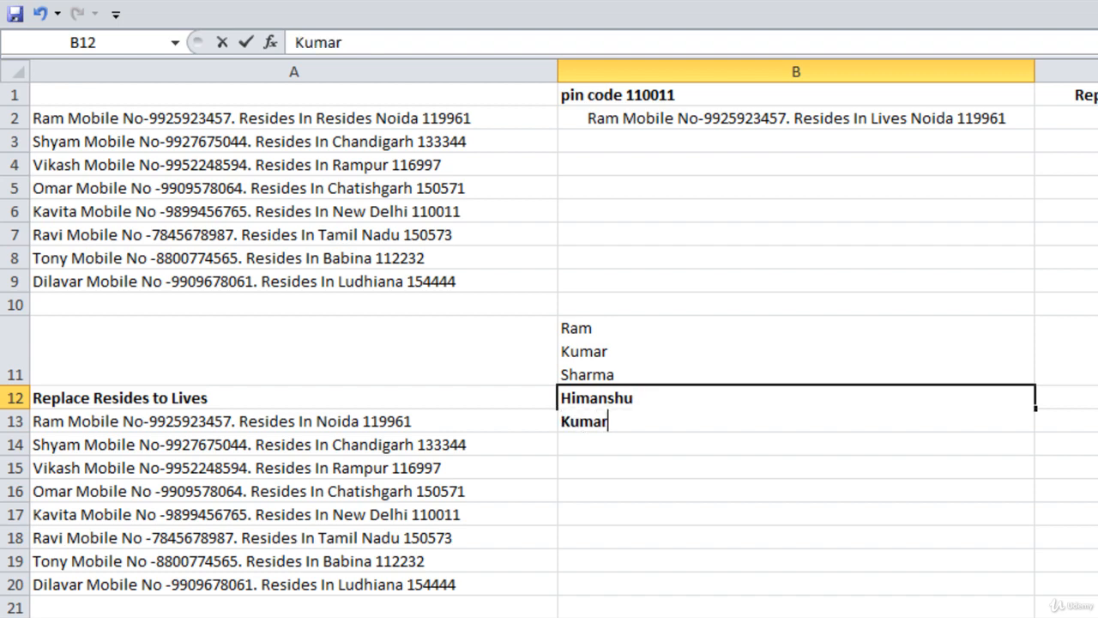
key(alt+Return)
text(Dhar)
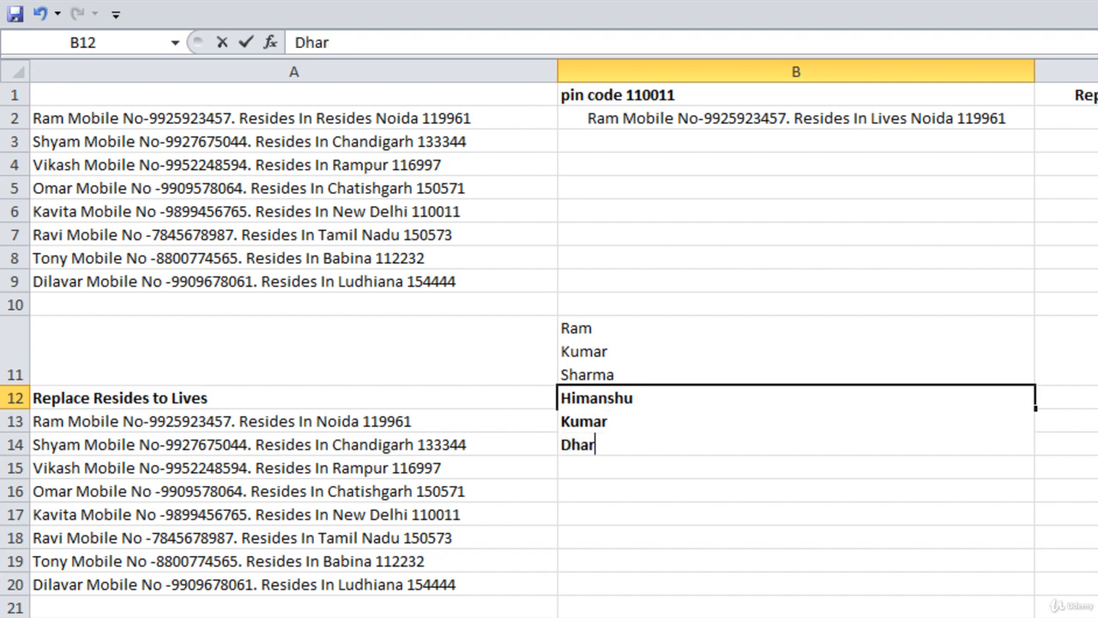
key(Return)
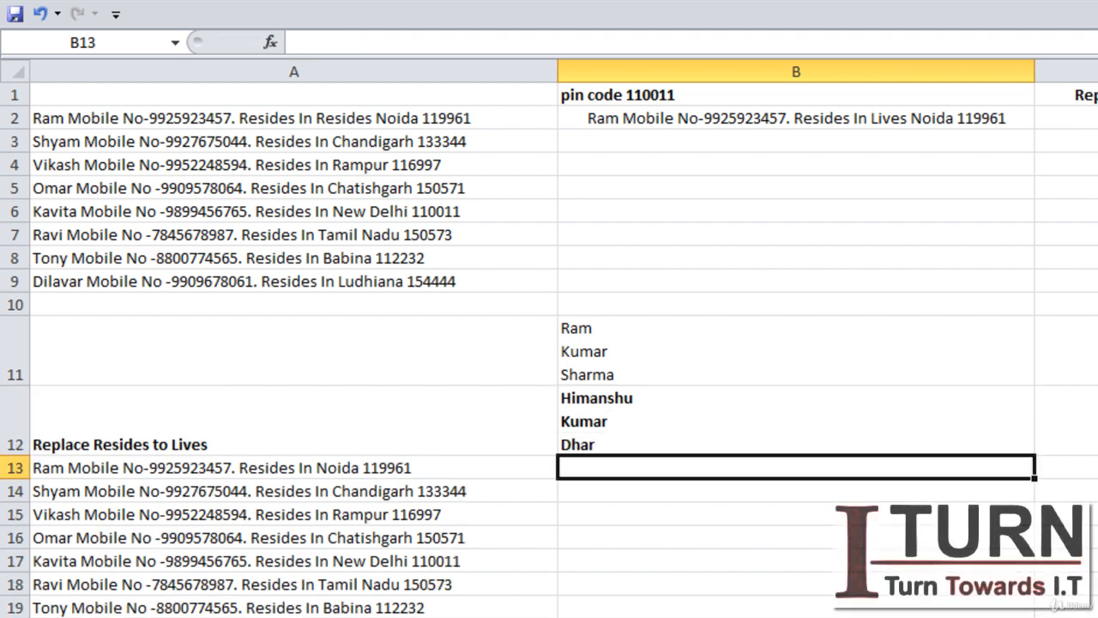
Enter =CHAR(10) in B14, producing a blank-looking line-break character
click(708, 510)
click(704, 486)
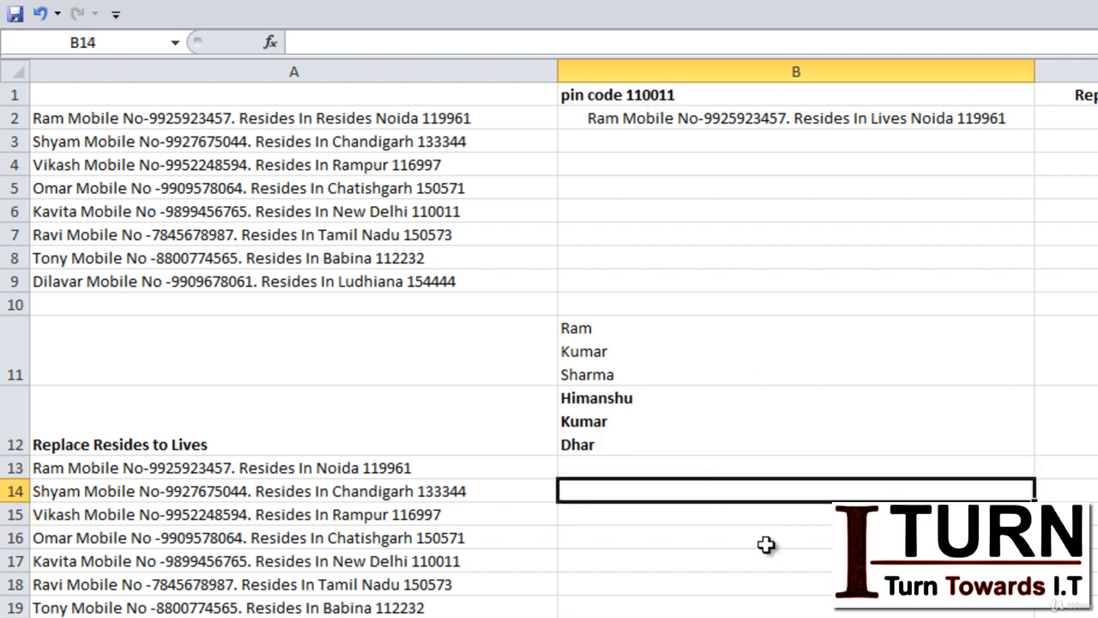
text(=cha)
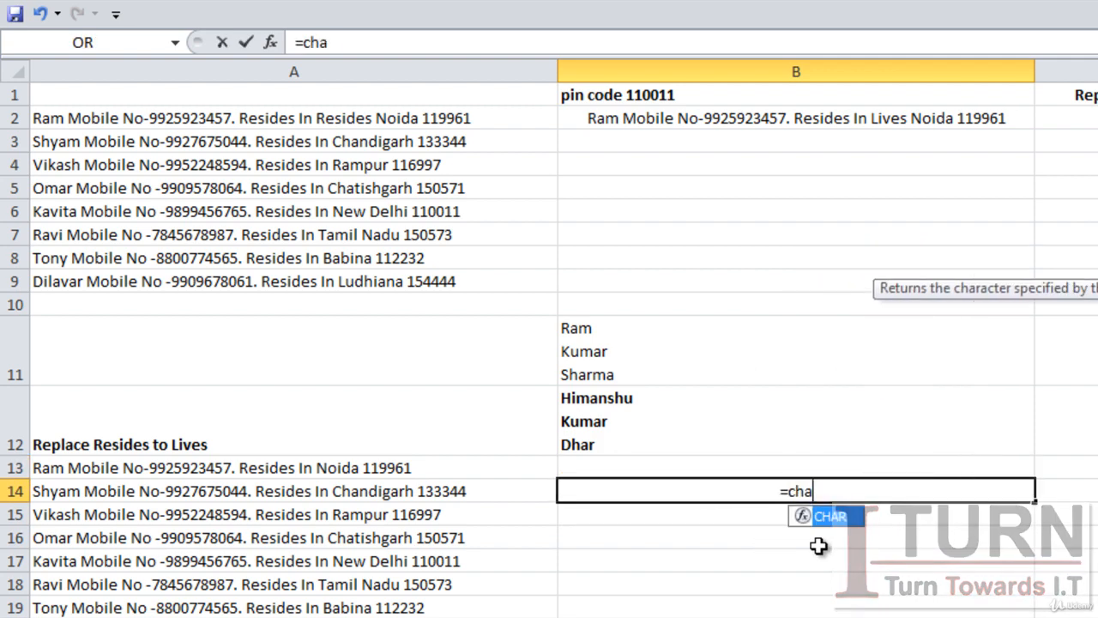
text(r()
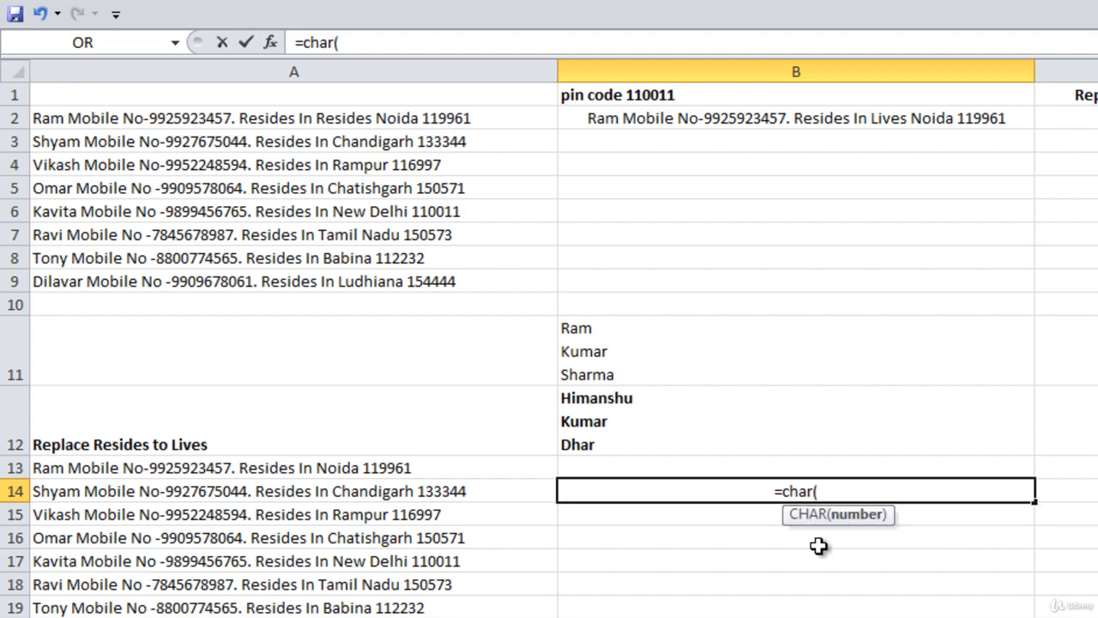
text(10)
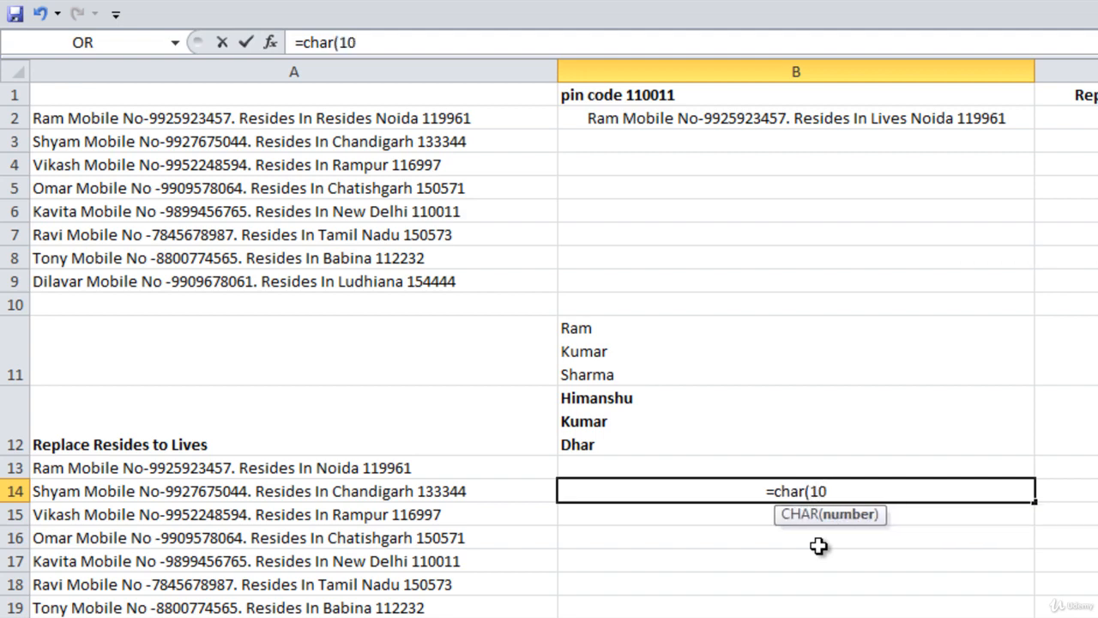
text())
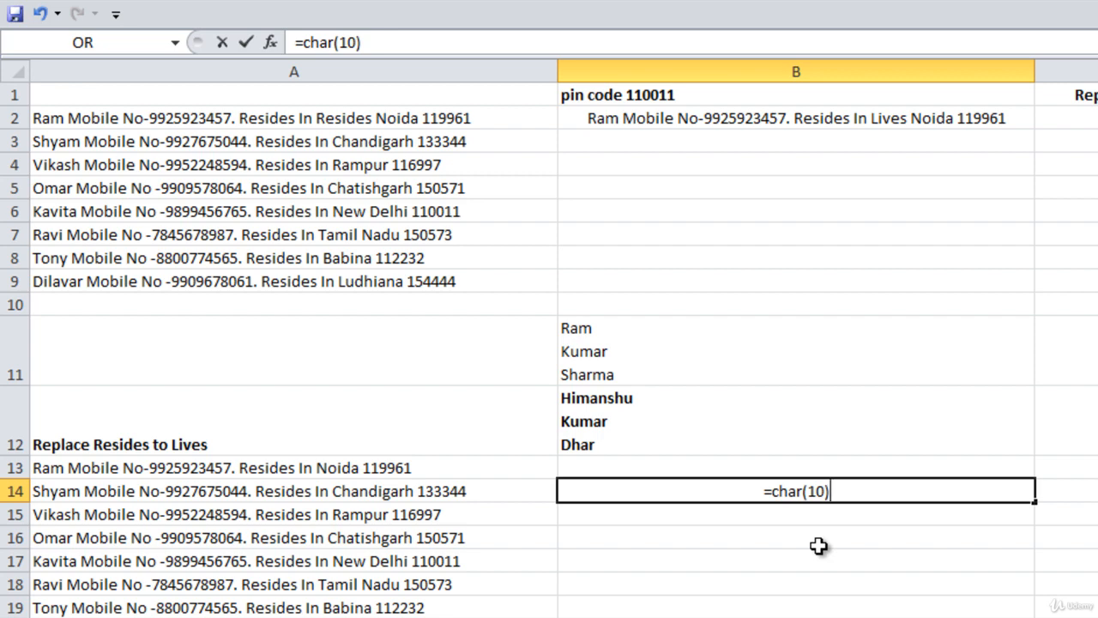
key(Return)
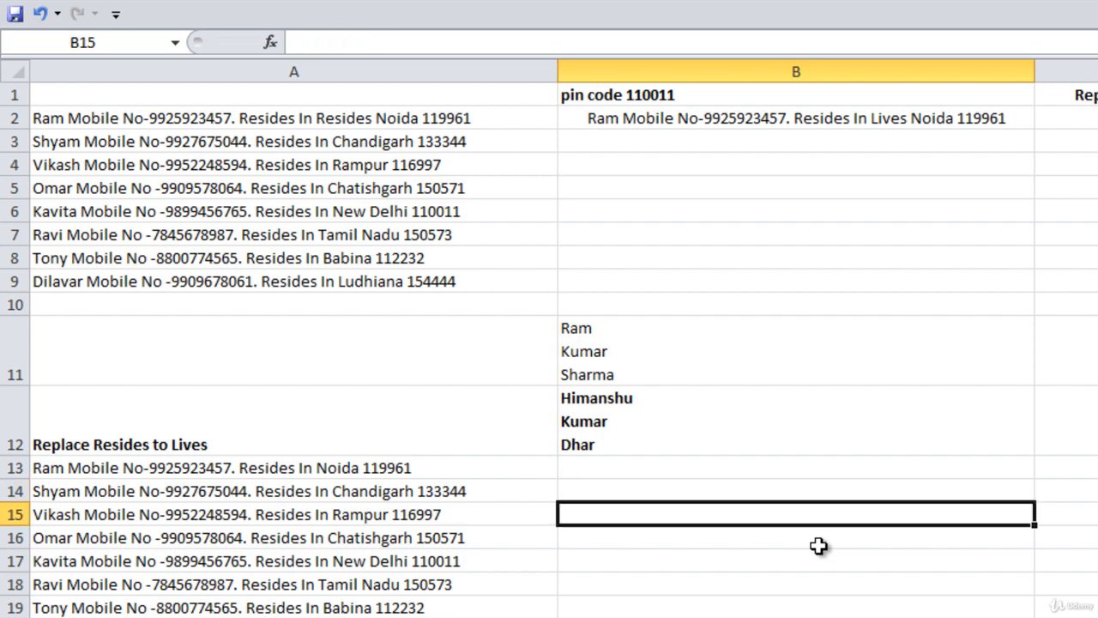
click(810, 492)
Use =FIND(CHAR(10),B11) in B14 to locate the first line break at position 4, then clear B14
text(=find)
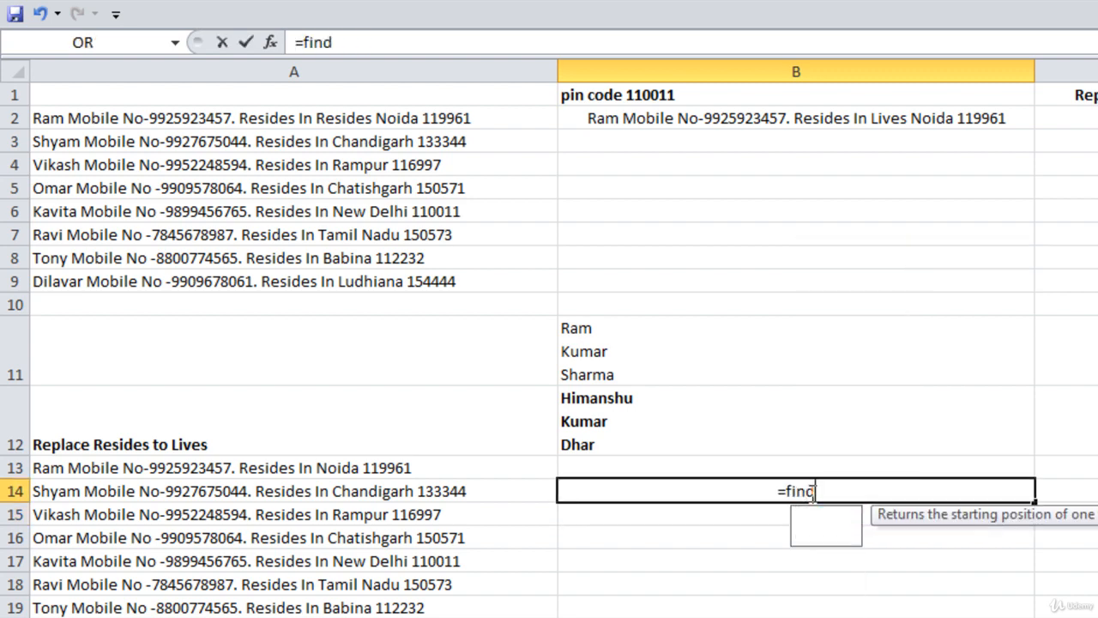
key(Tab)
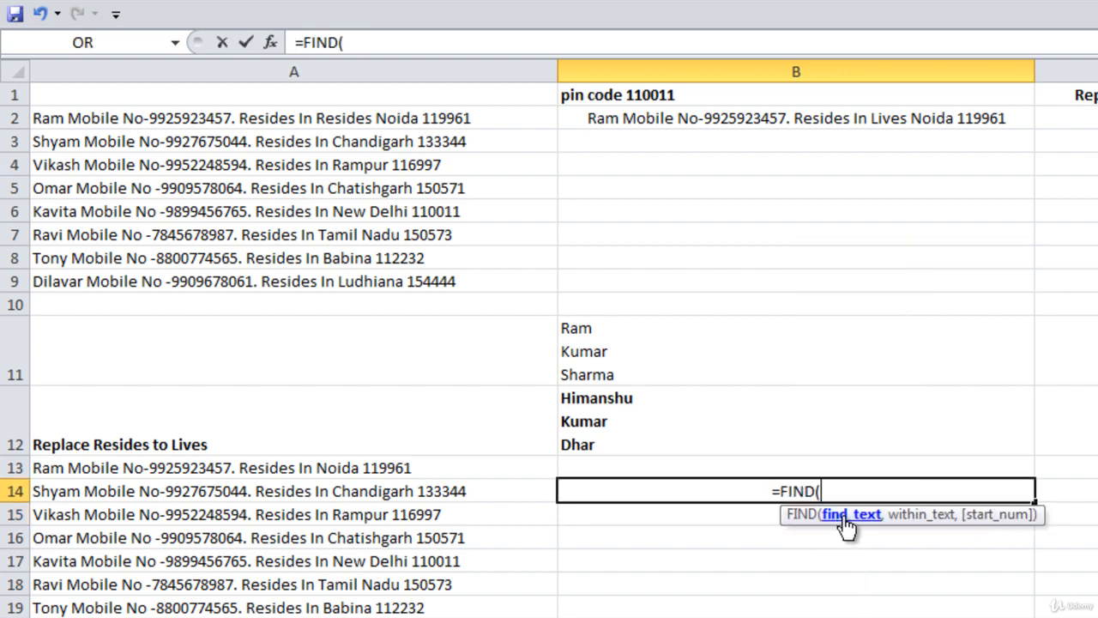
text(c)
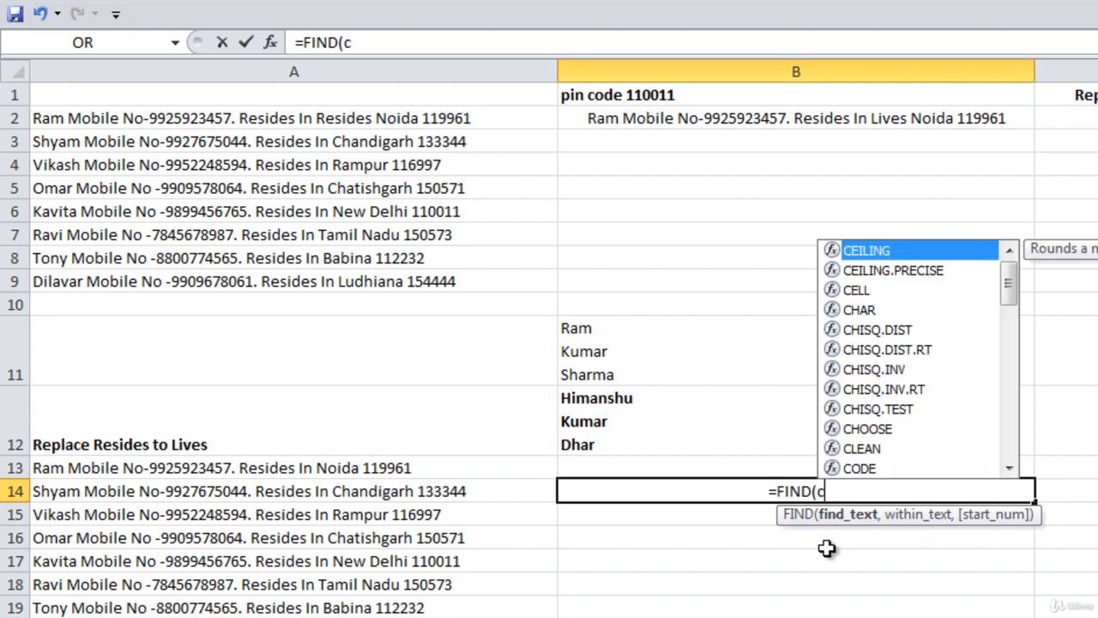
text(har()
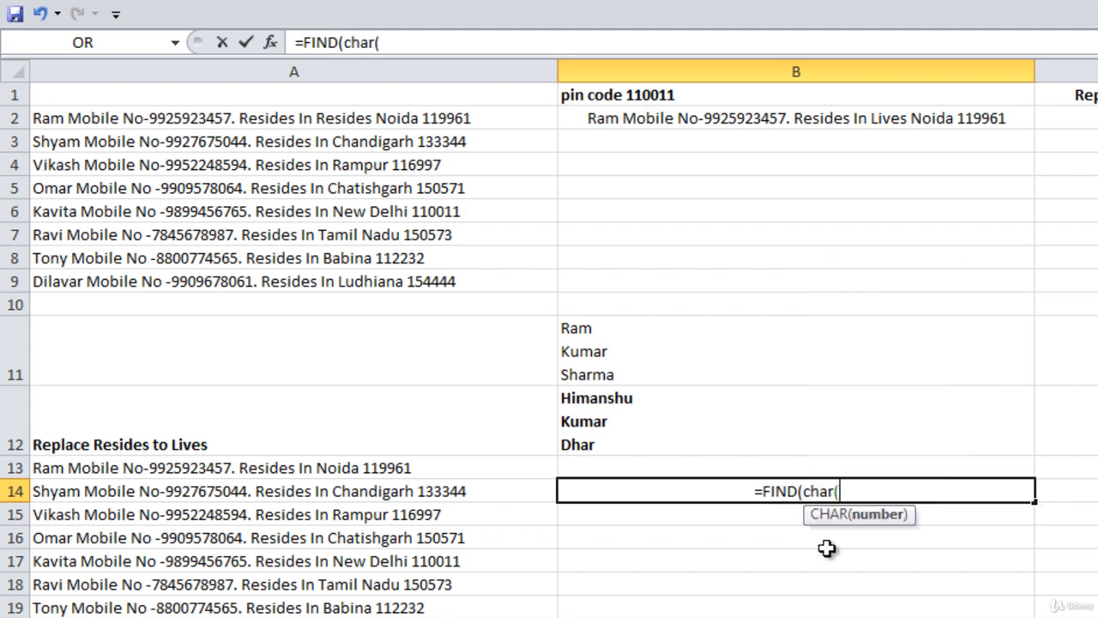
text(10),)
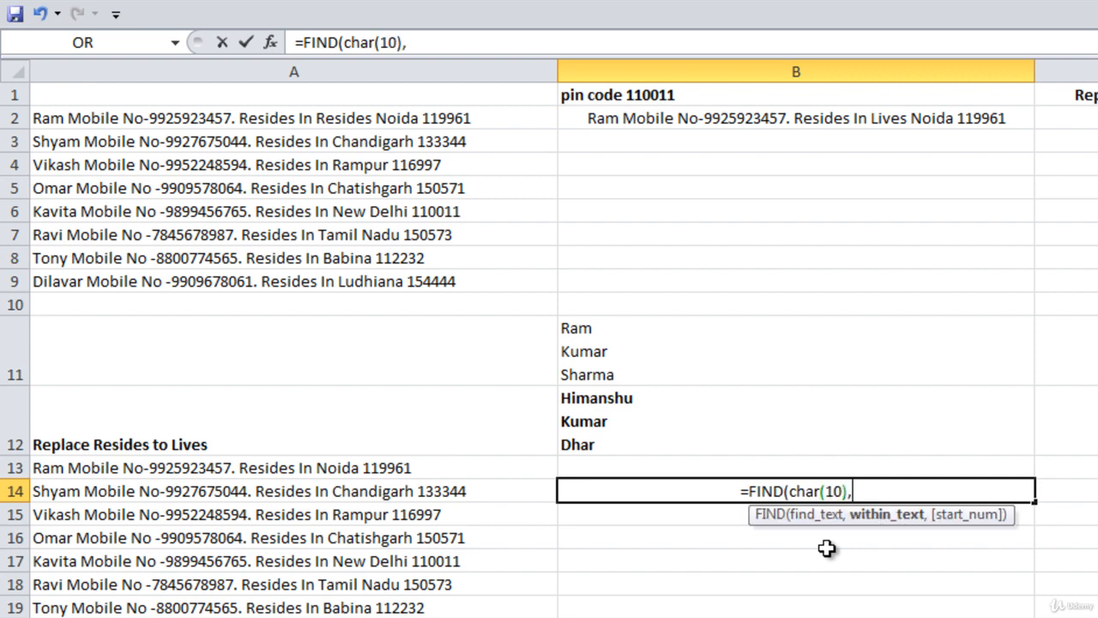
click(706, 336)
text())
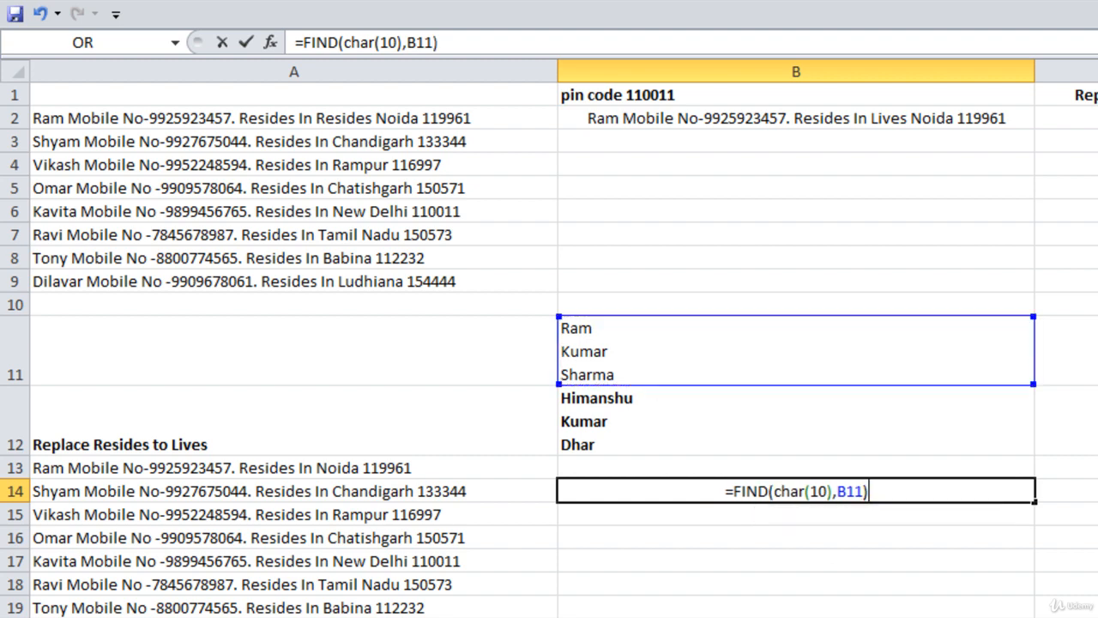
key(Return)
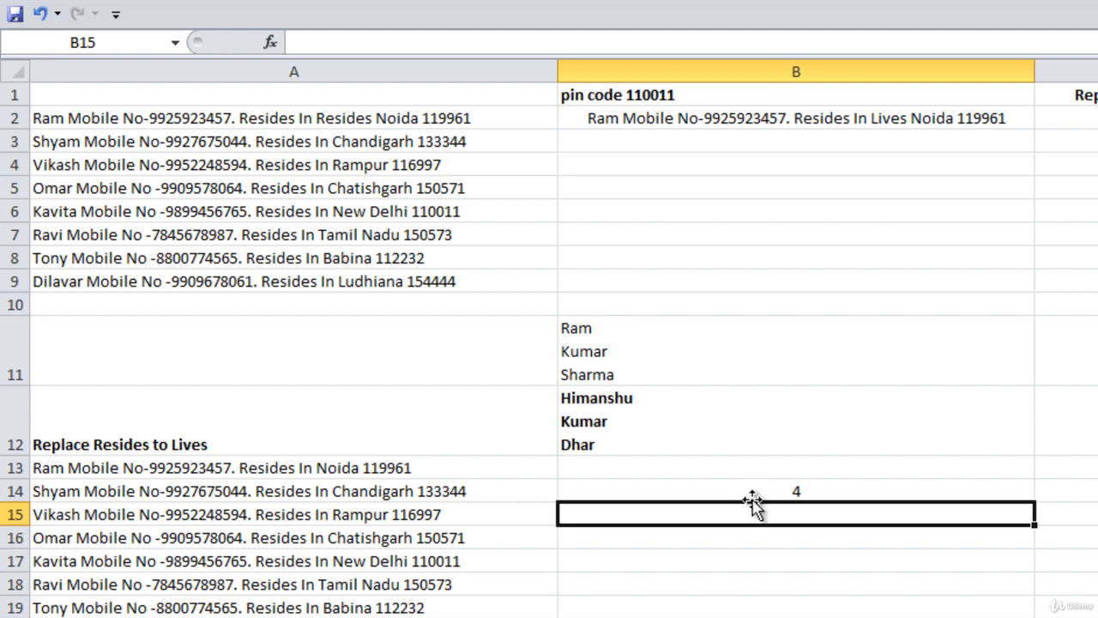
click(768, 495)
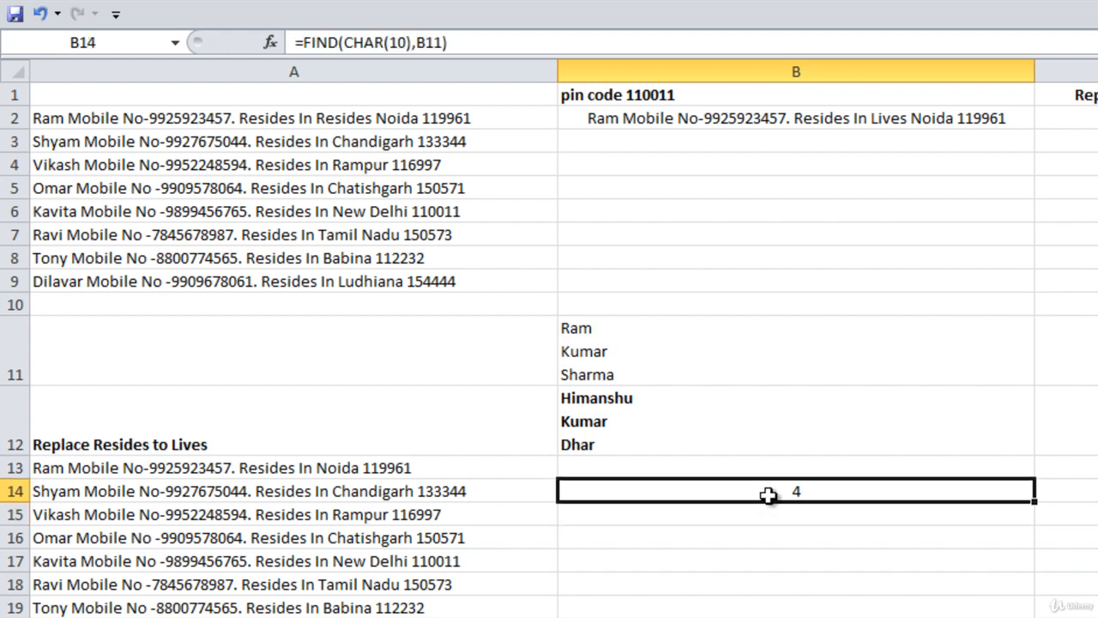
key(Delete)
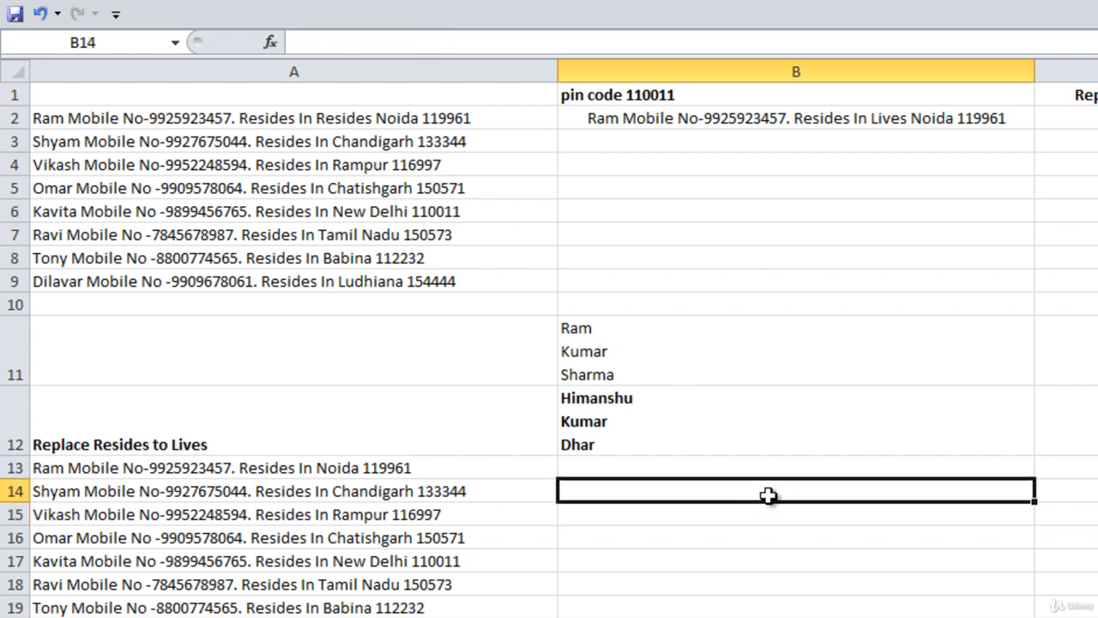
Enter =SUBSTITUTE(B11,CHAR(10)," ") in C11 to join the three-line name onto one line
click(725, 376)
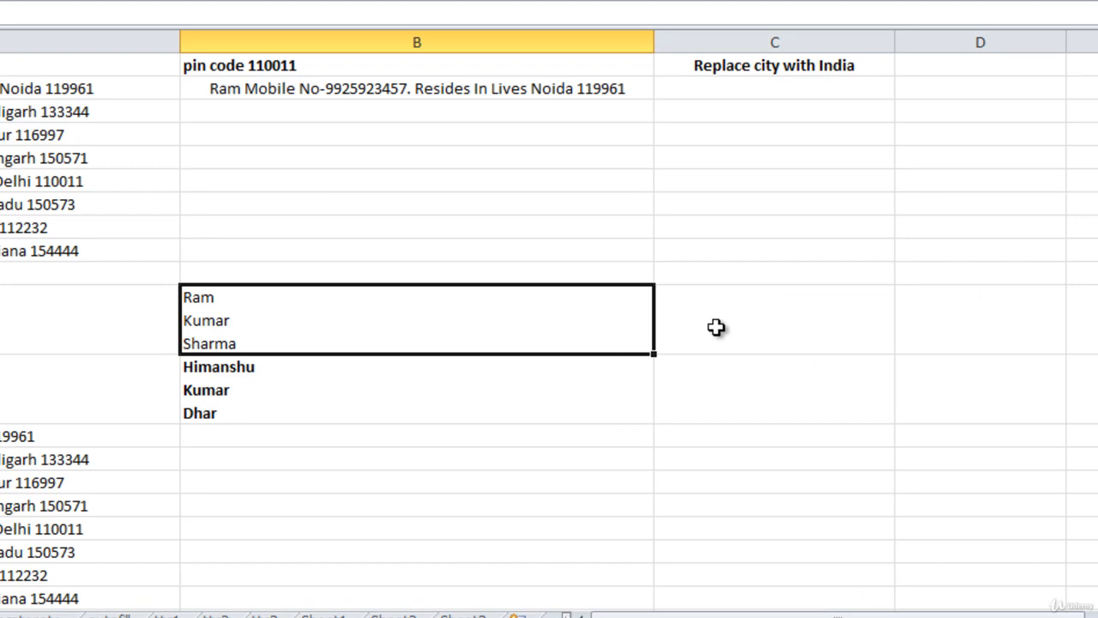
click(716, 327)
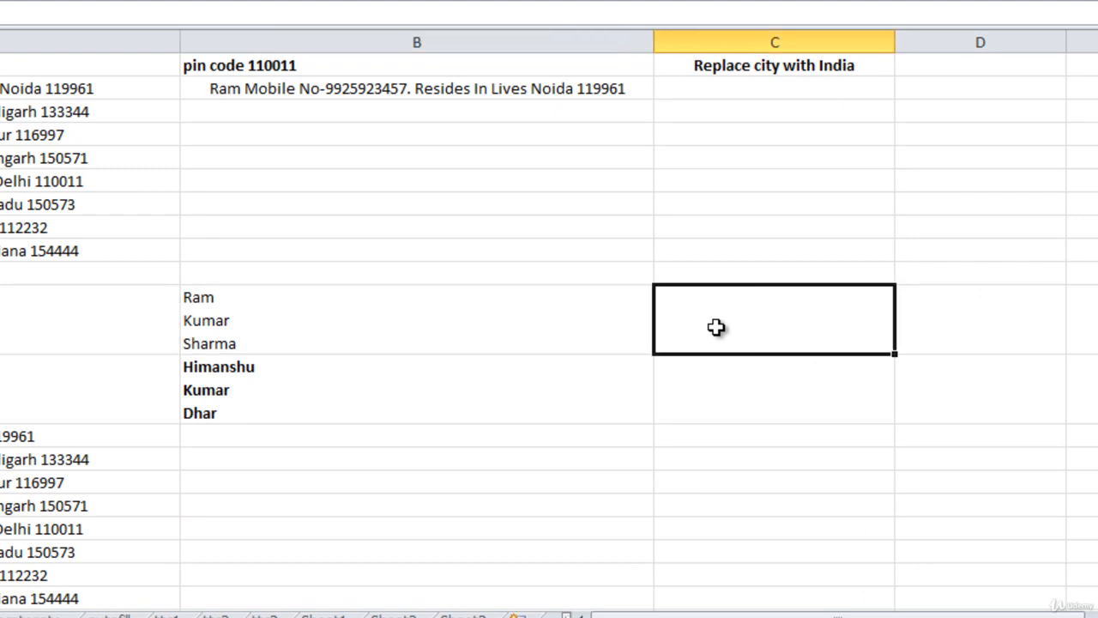
text(=s)
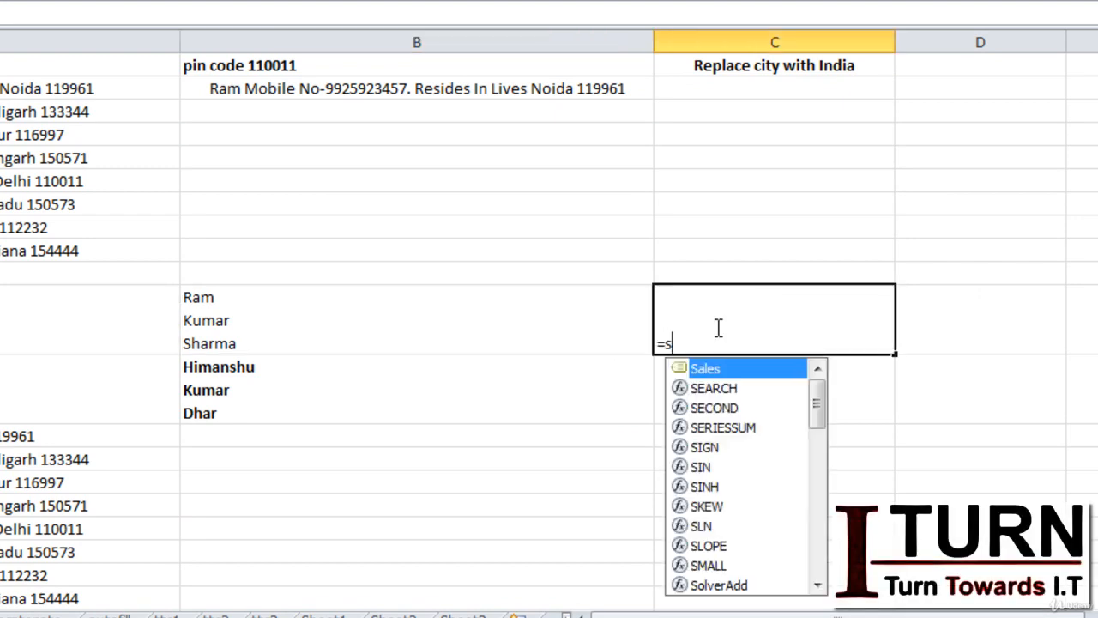
text(ubst)
key(Tab)
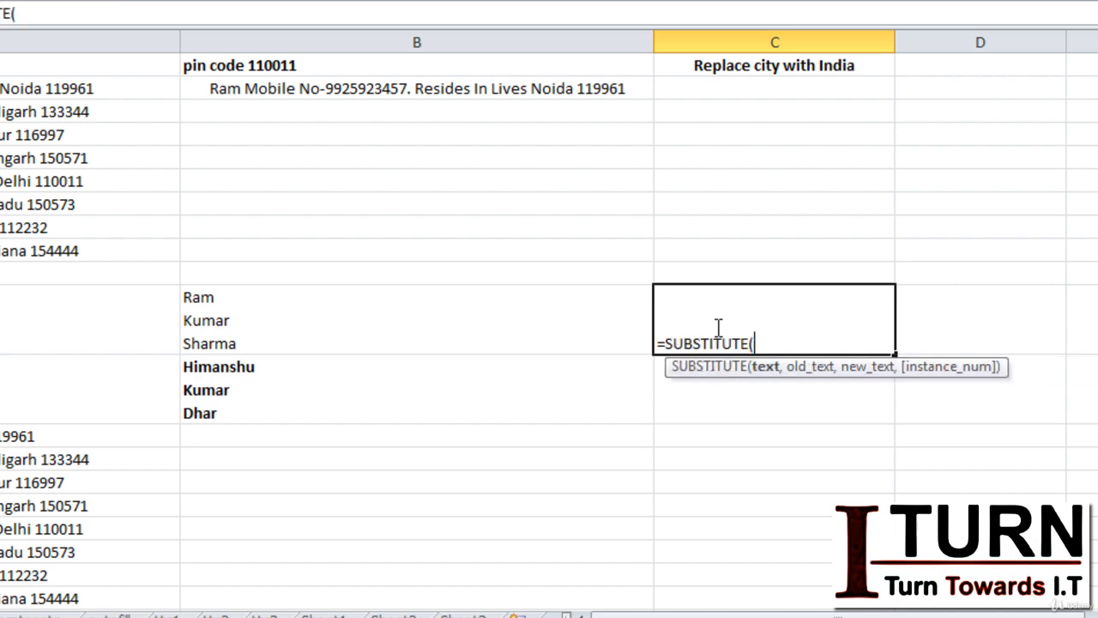
click(407, 319)
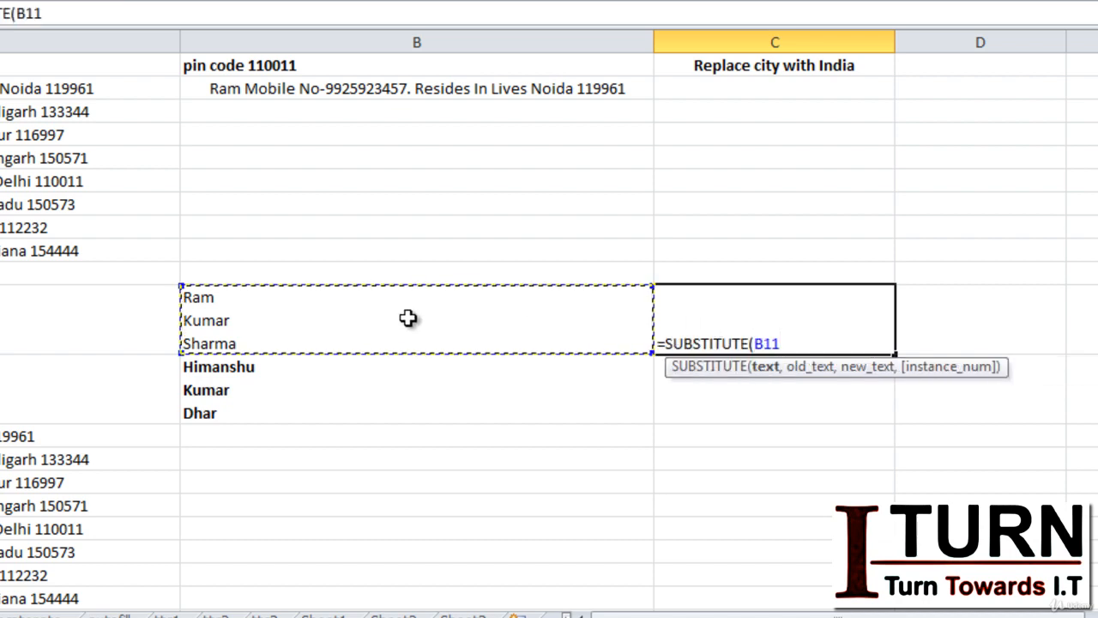
text(,)
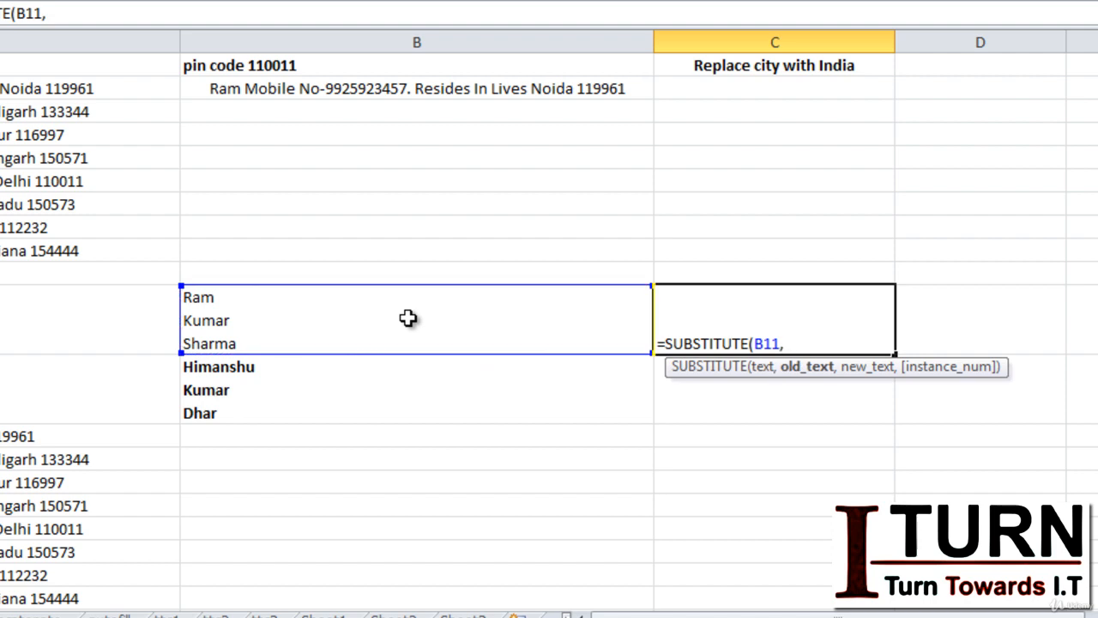
text(char)
key(Tab)
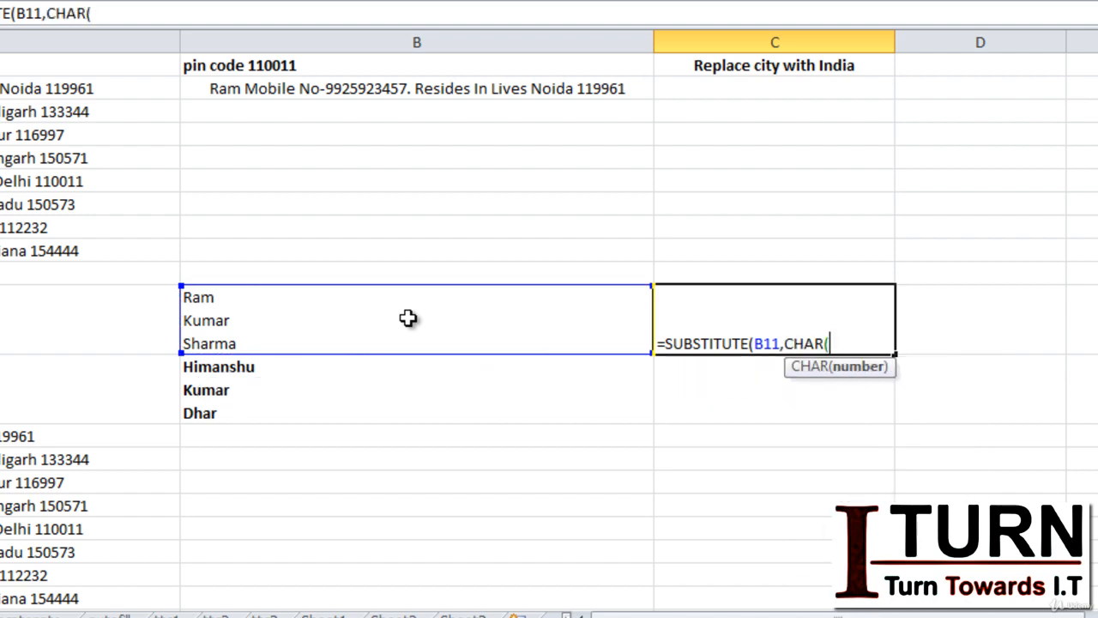
text(10),)
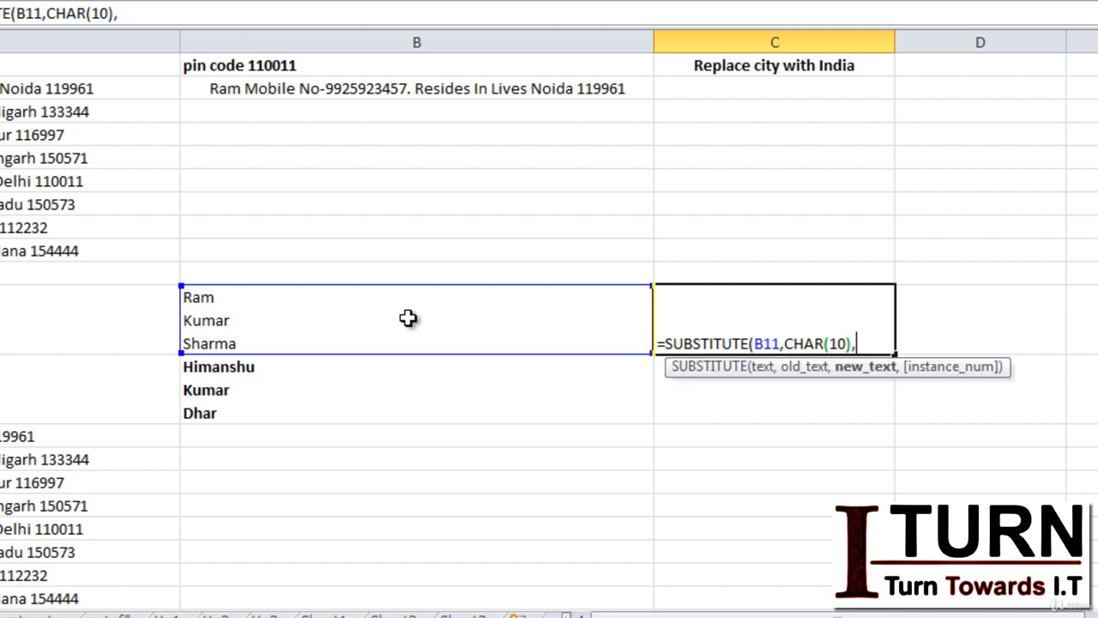
text(" "))
key(Return)
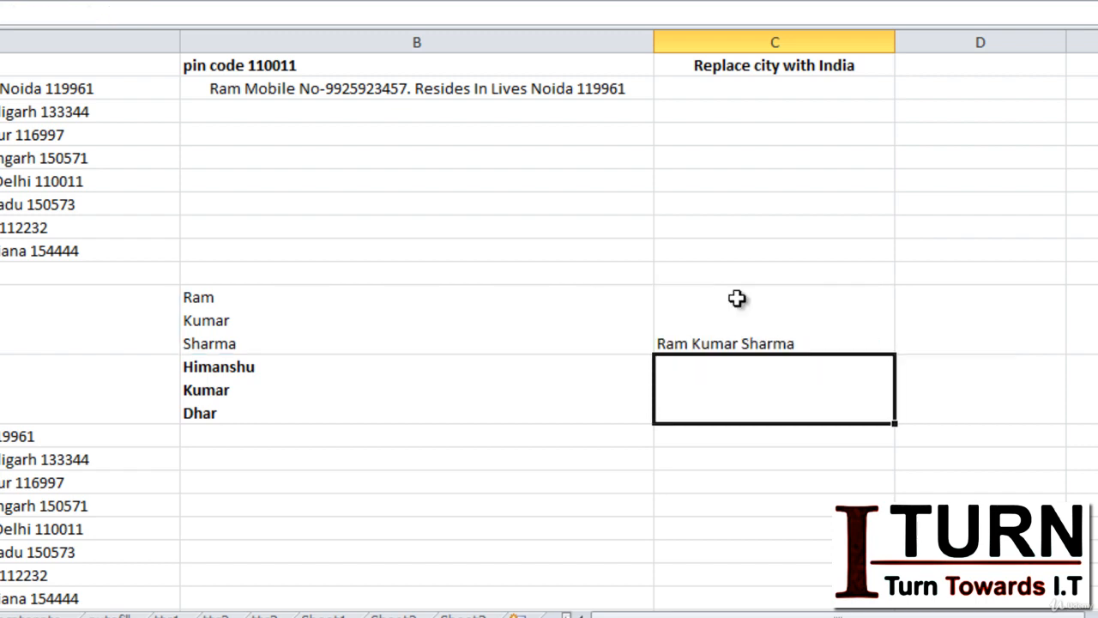
Fill the joining formula down to C12 and copy C11:C12
click(836, 339)
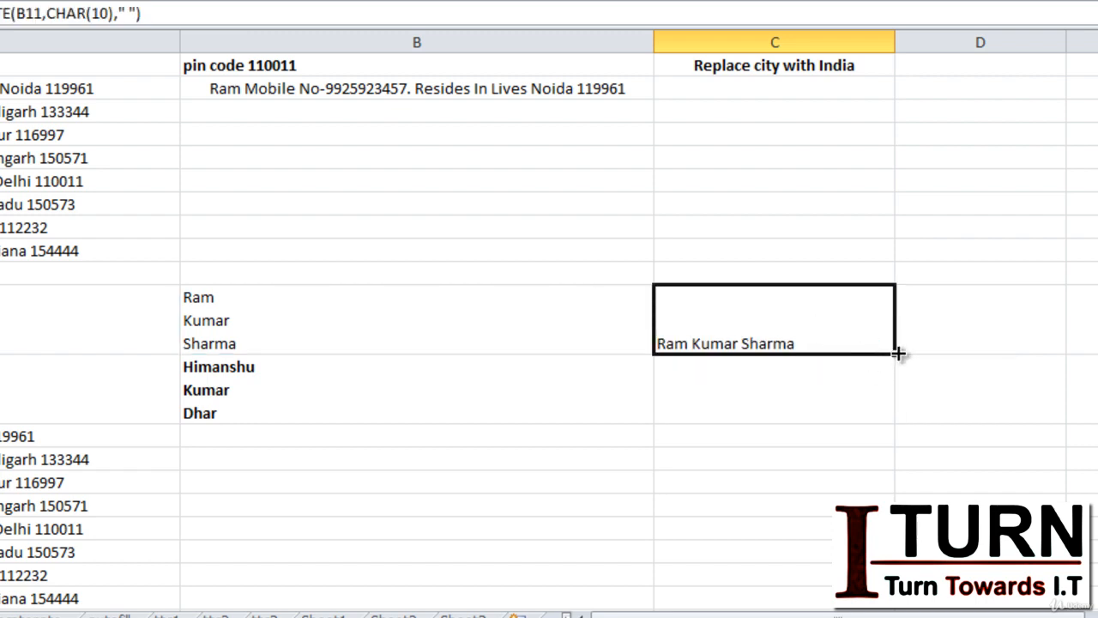
drag(895, 353, 894, 405)
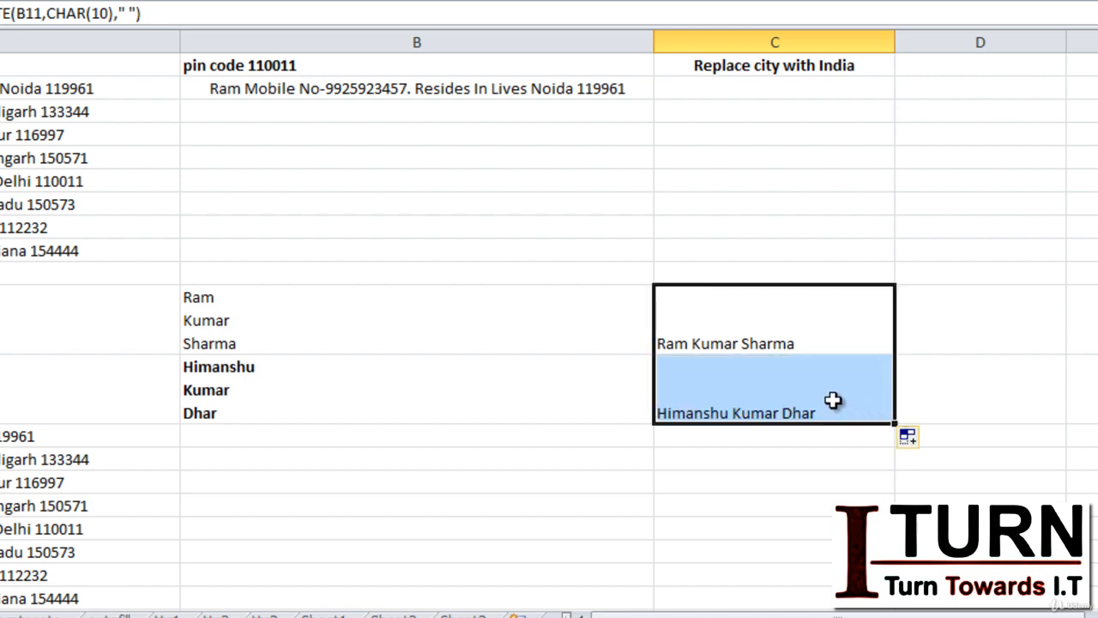
key(ctrl+c)
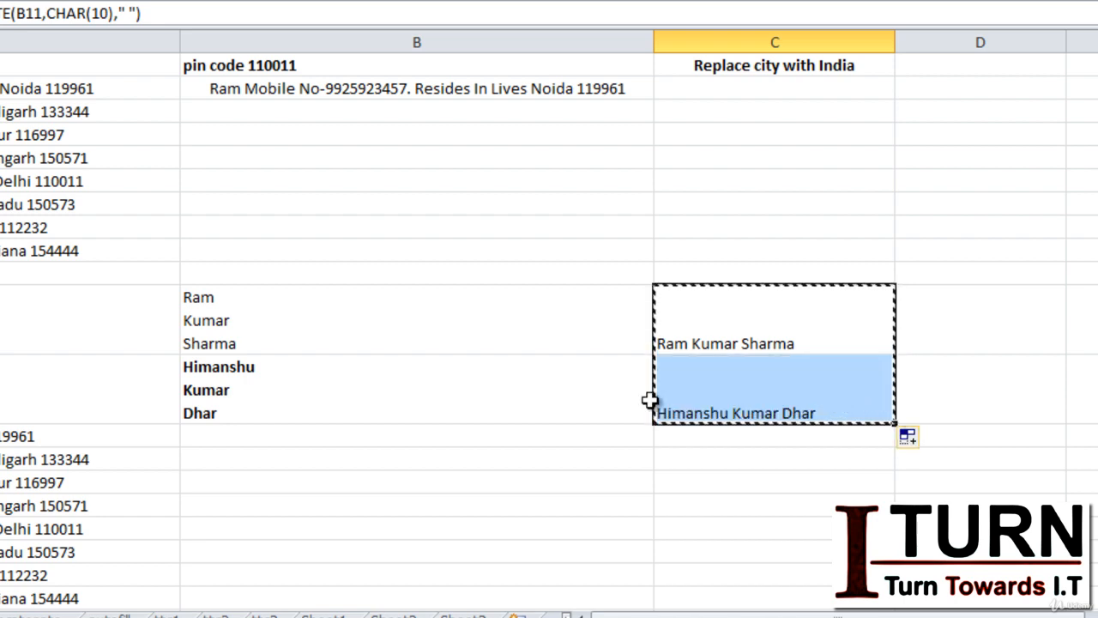
Paste the joined names as plain values into B14:B15 and cancel the copy
click(366, 456)
right_click(365, 458)
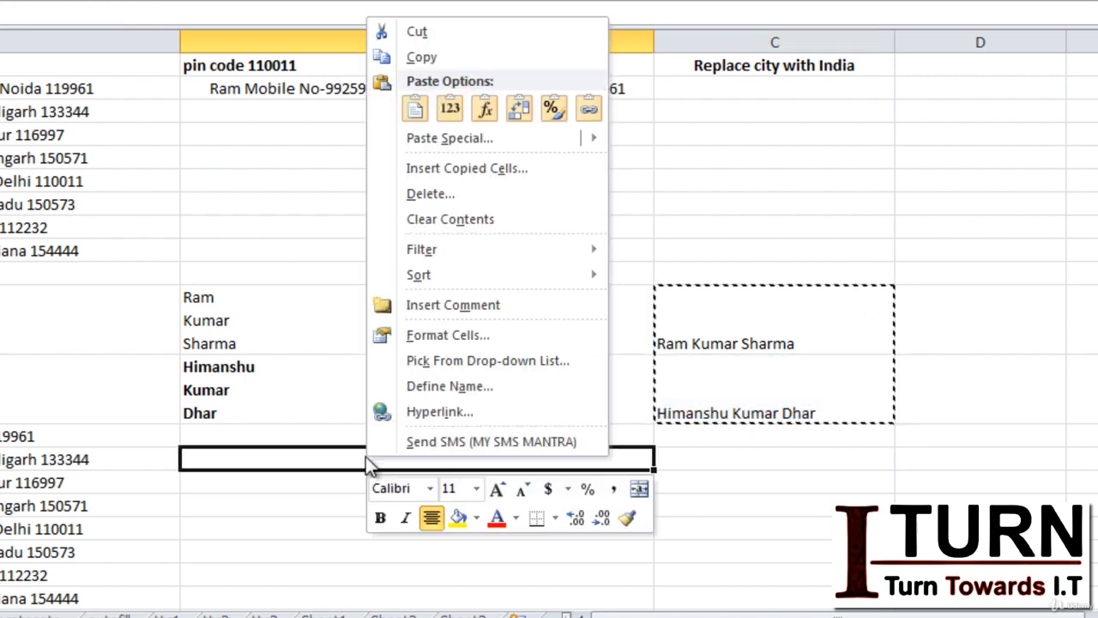
click(454, 112)
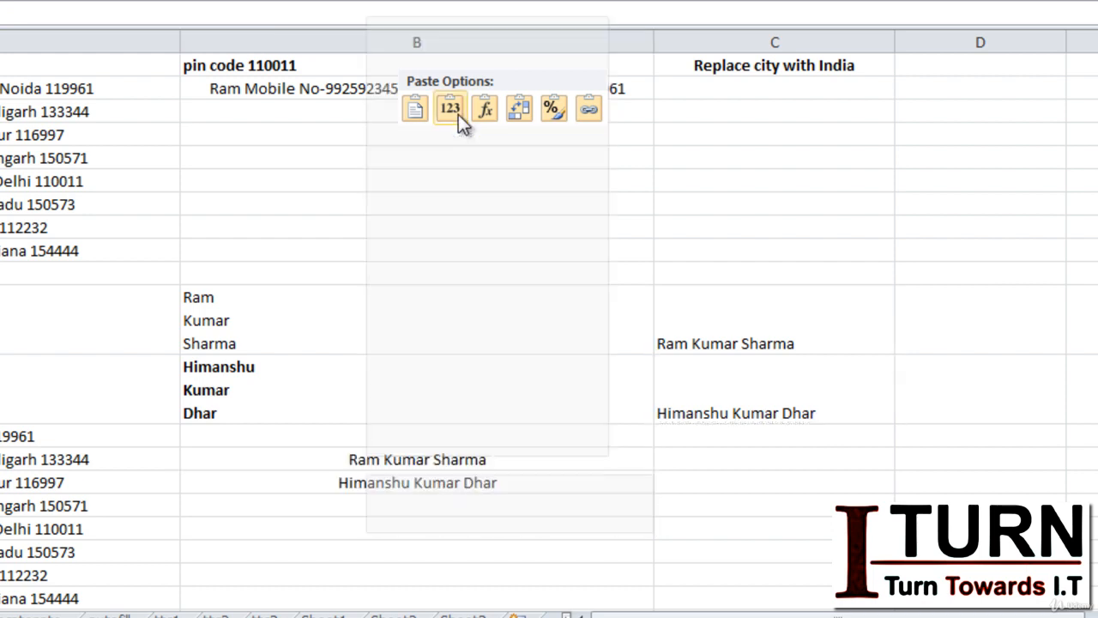
click(709, 464)
key(Escape)
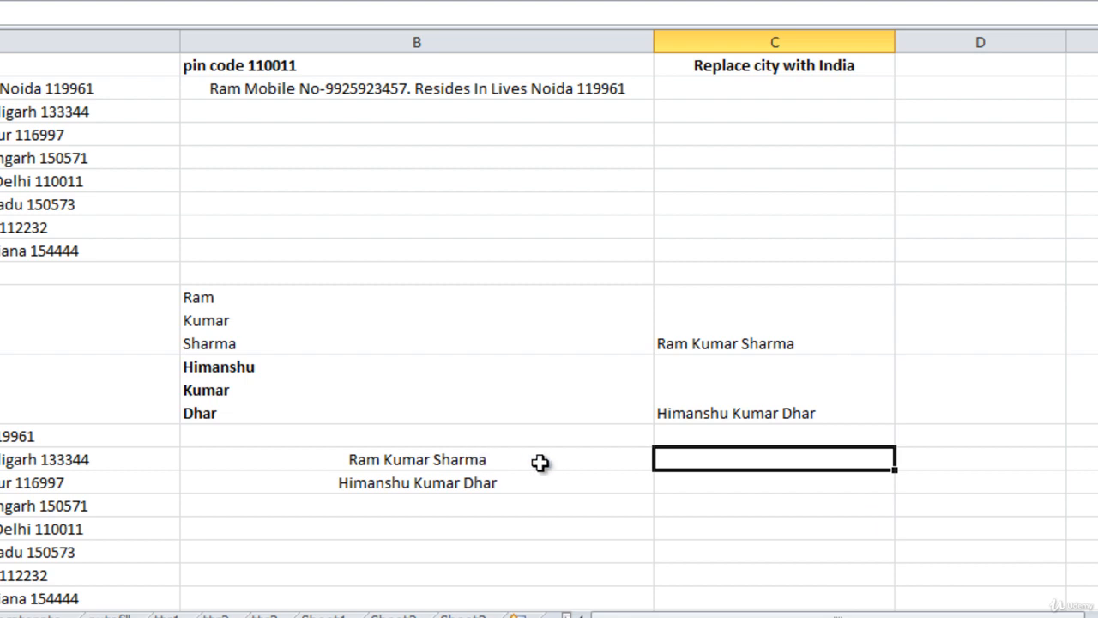
Enter =SUBSTITUTE(B14," ",CHAR(10)) in C14 to turn the name's spaces into line breaks
text(=subst)
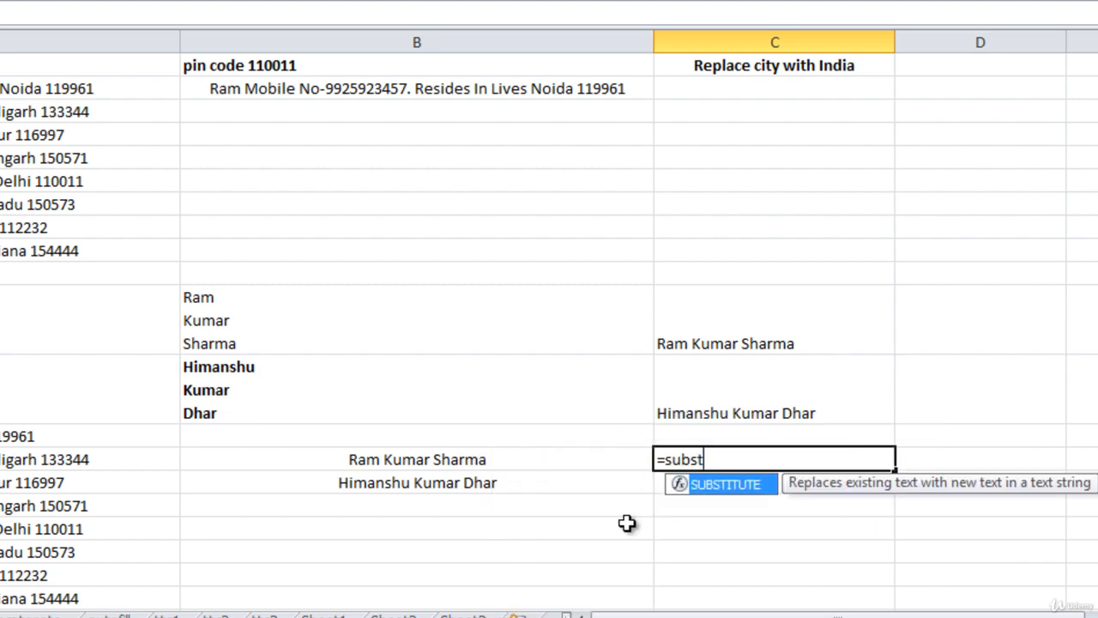
key(Tab)
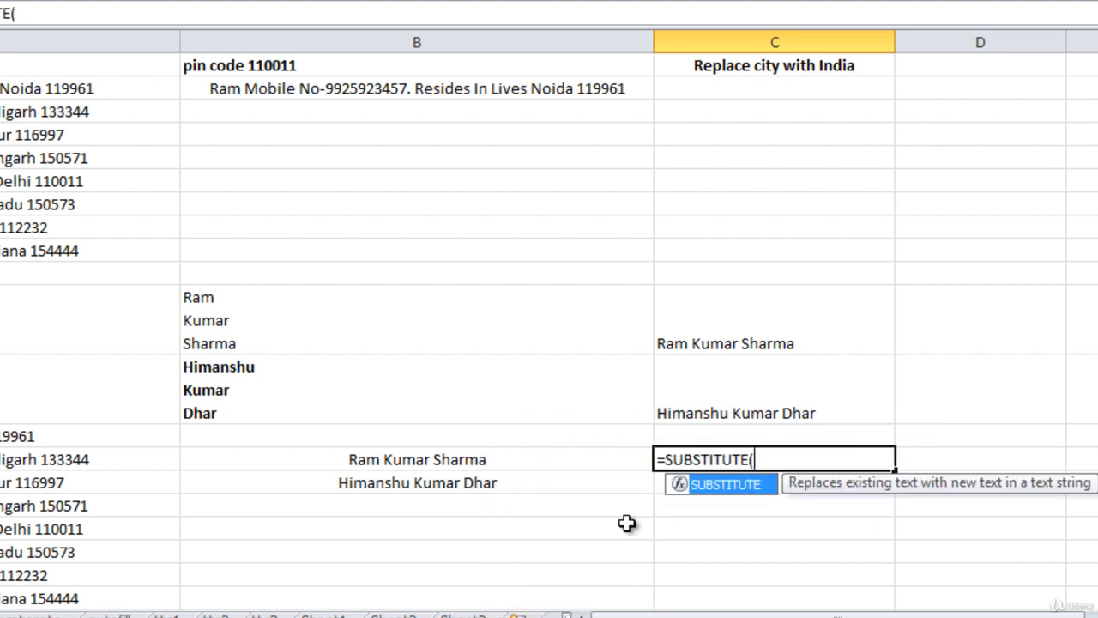
click(540, 460)
text(,)
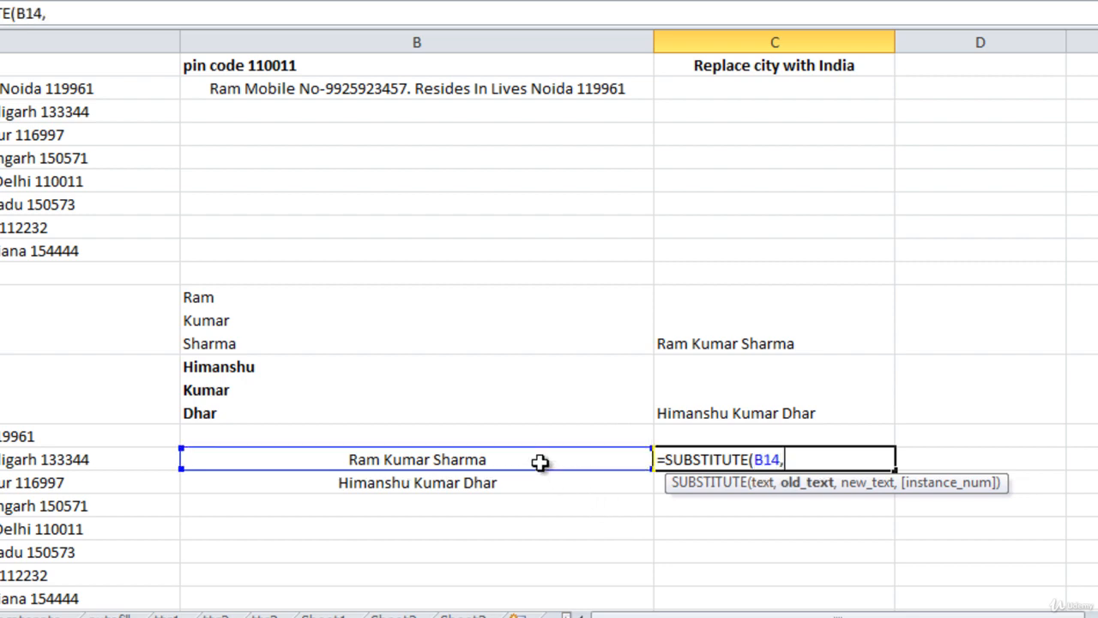
text(" ",)
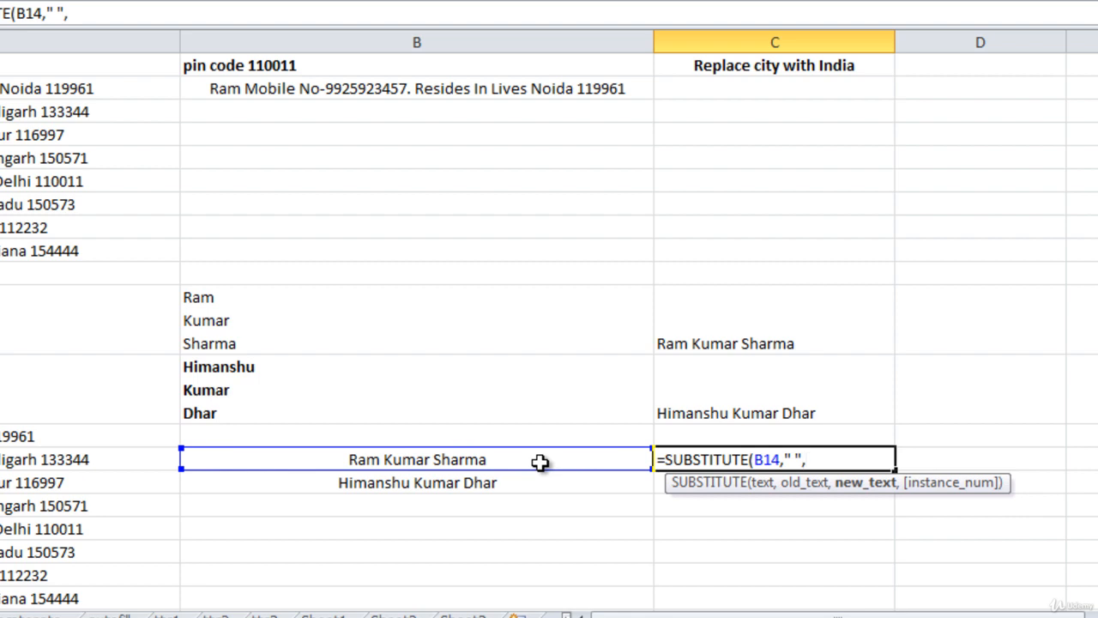
text(char)
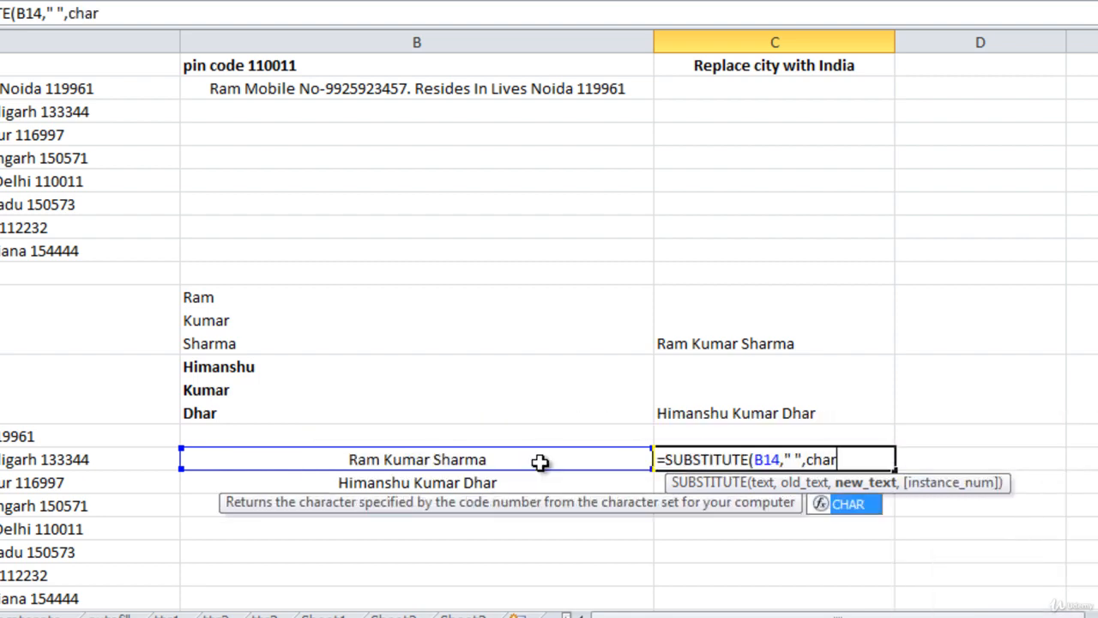
key(Tab)
text(10)))
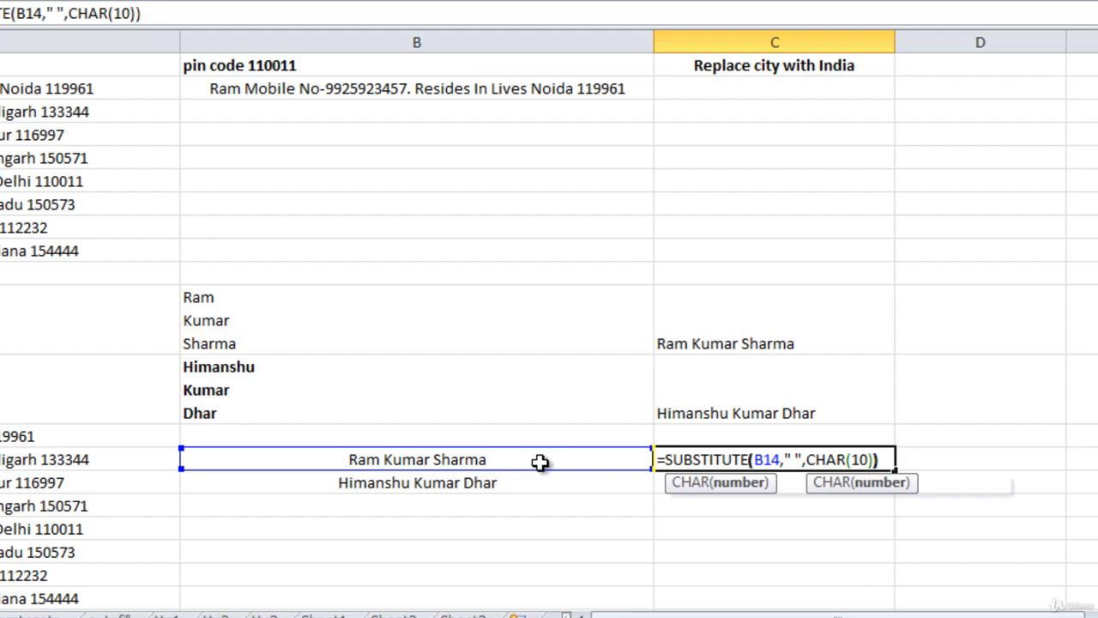
key(Return)
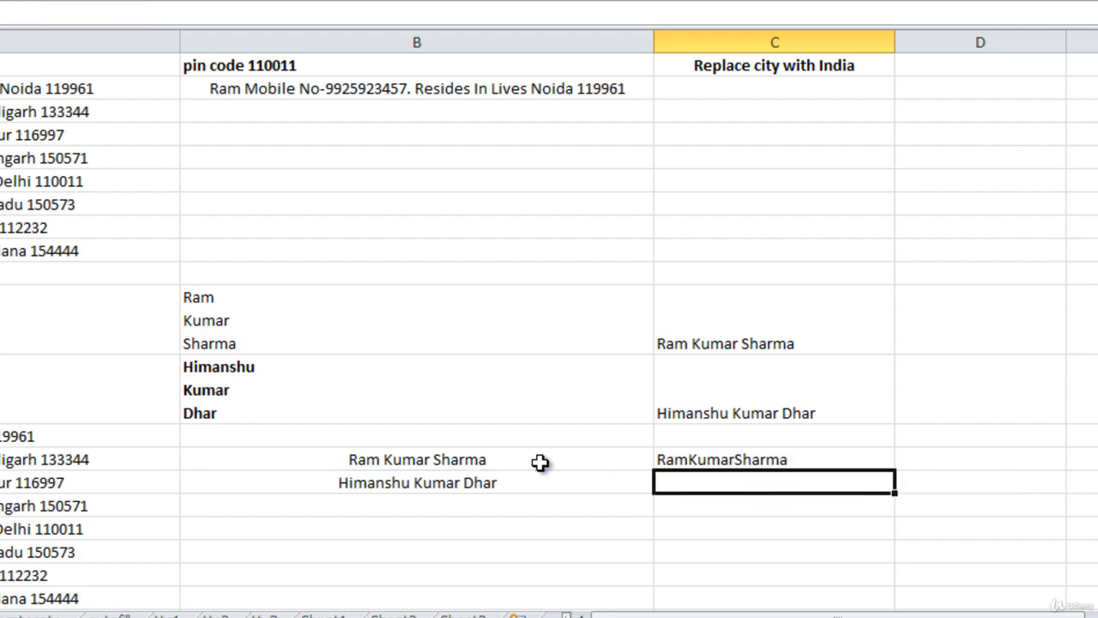
click(802, 456)
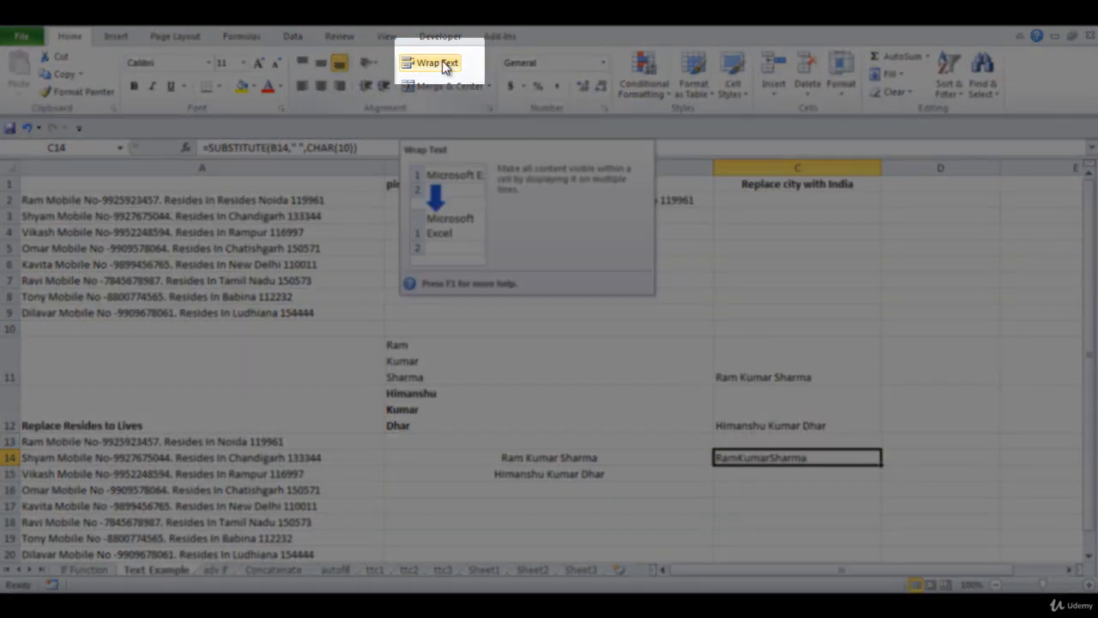
Wrap C14's text and fill its formula down to C15, giving three-line Ram/Kumar/Sharma and Himanshu/Kumar/Dhar
click(438, 64)
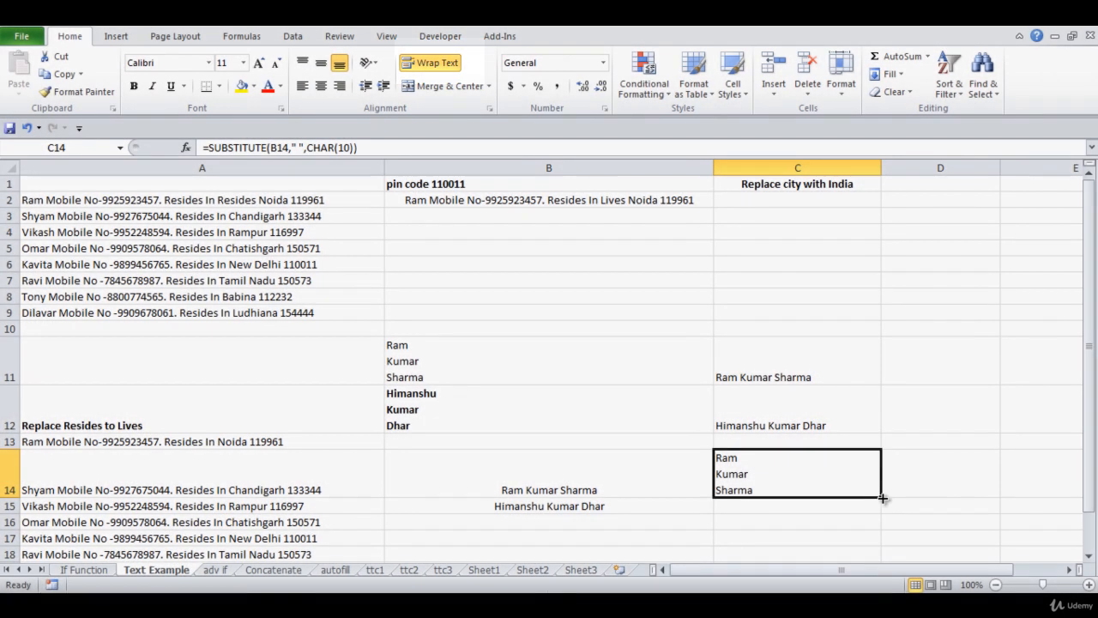
drag(881, 498, 883, 518)
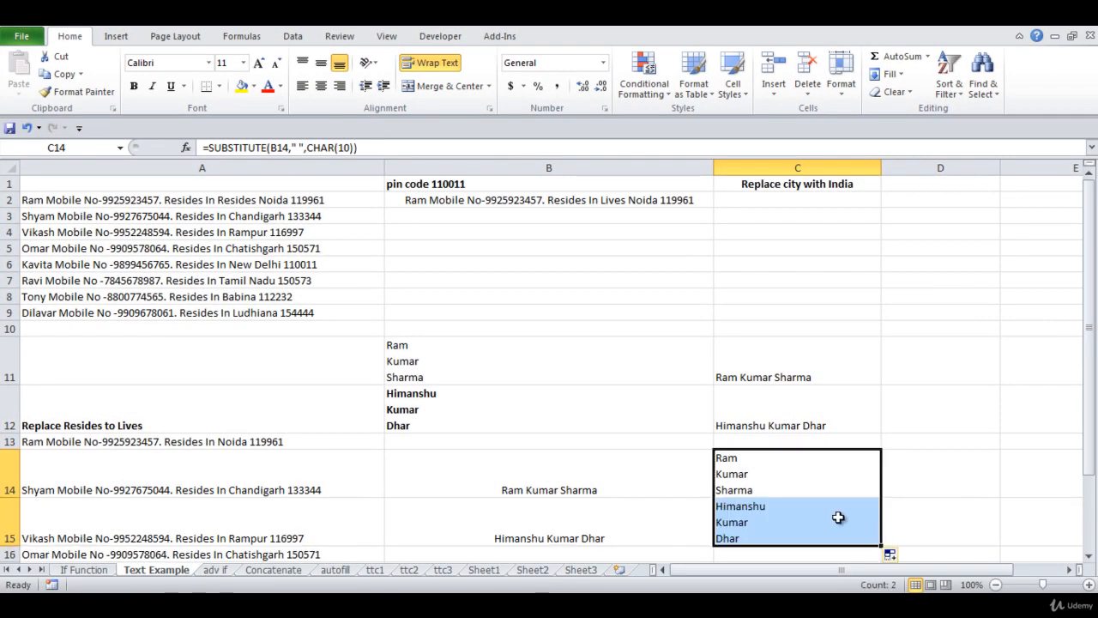
click(829, 517)
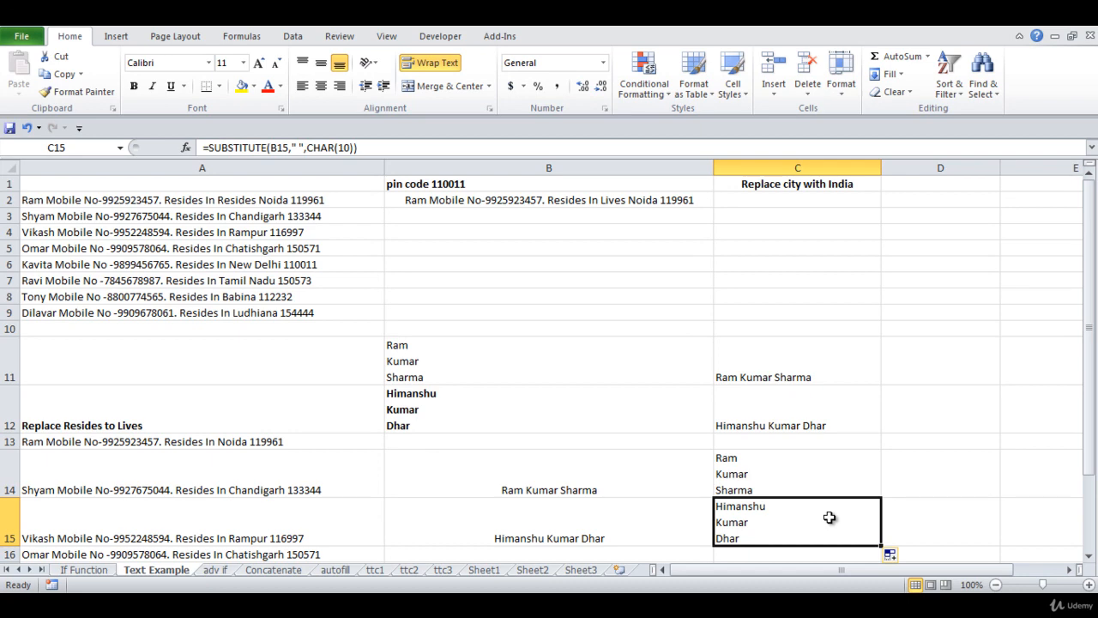